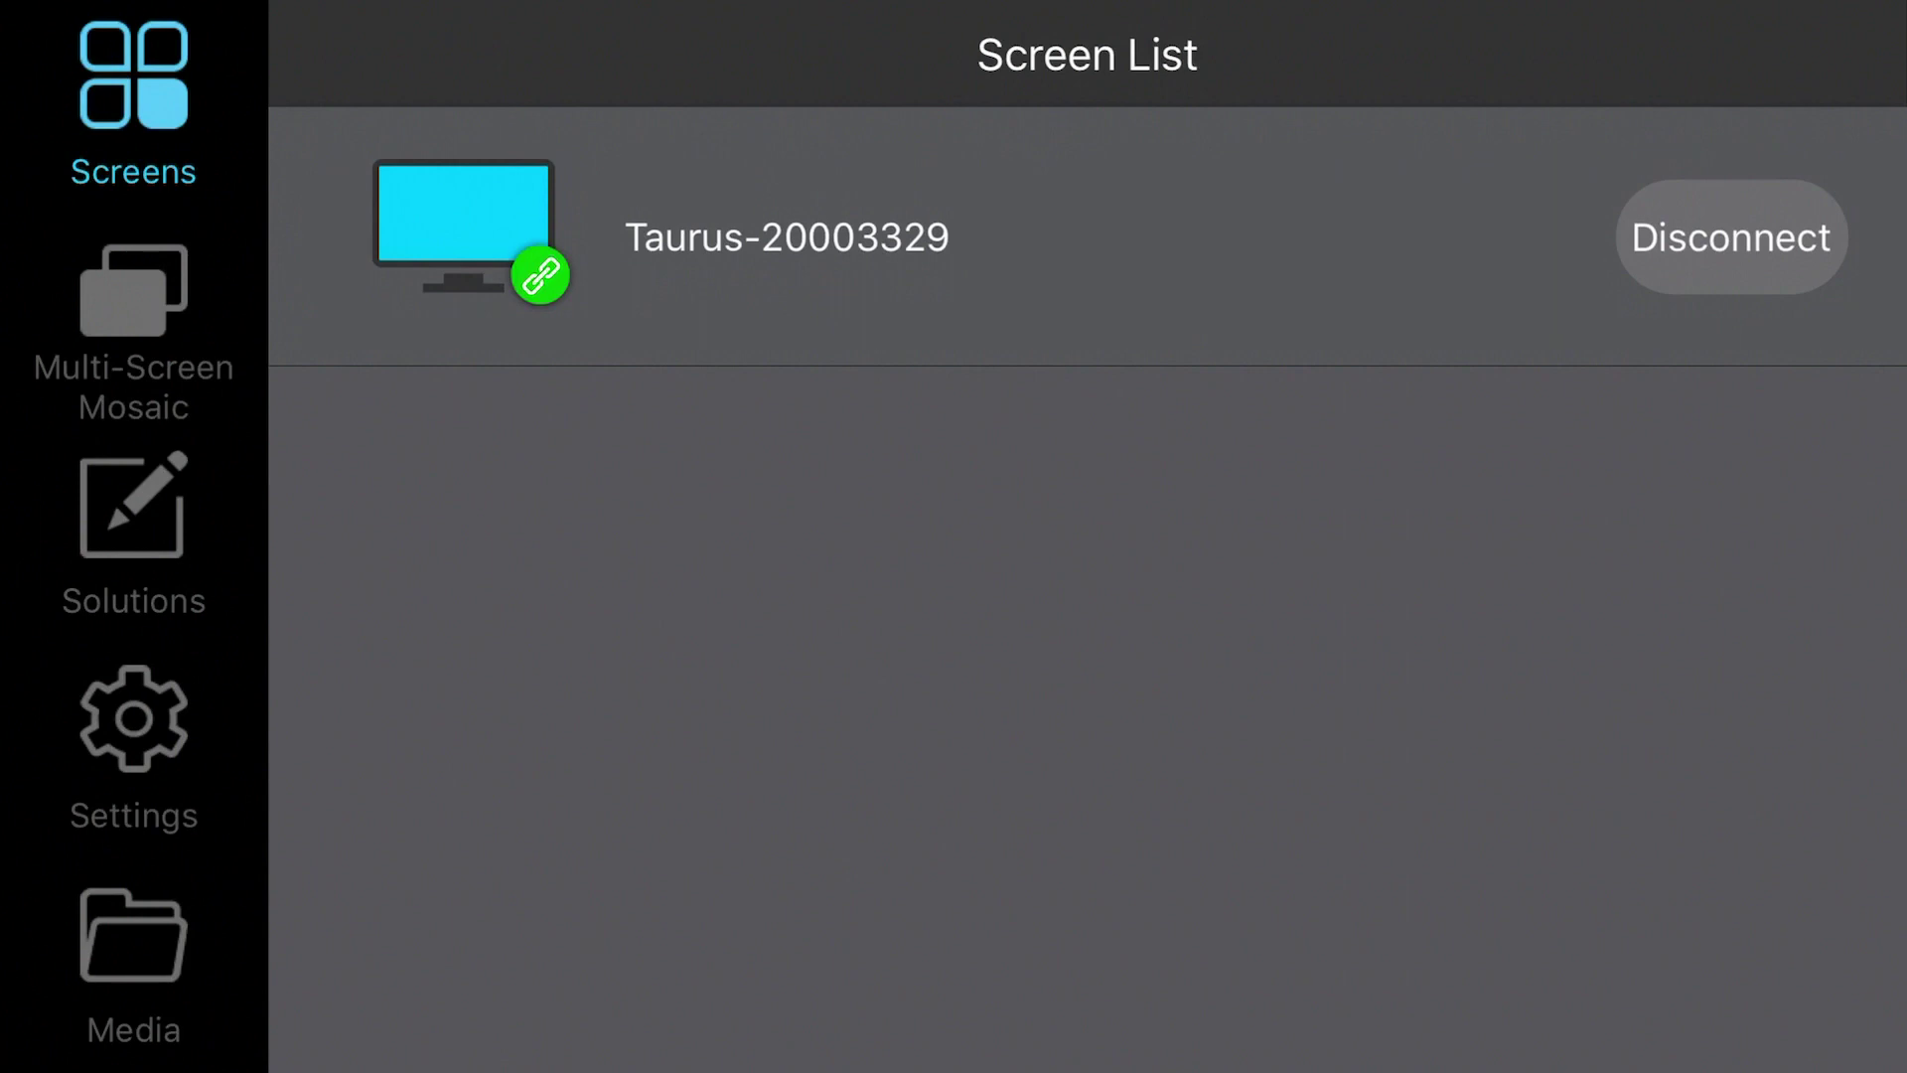
Step: Open the Taurus-20003329 screen's control page from the Screen List
click(786, 236)
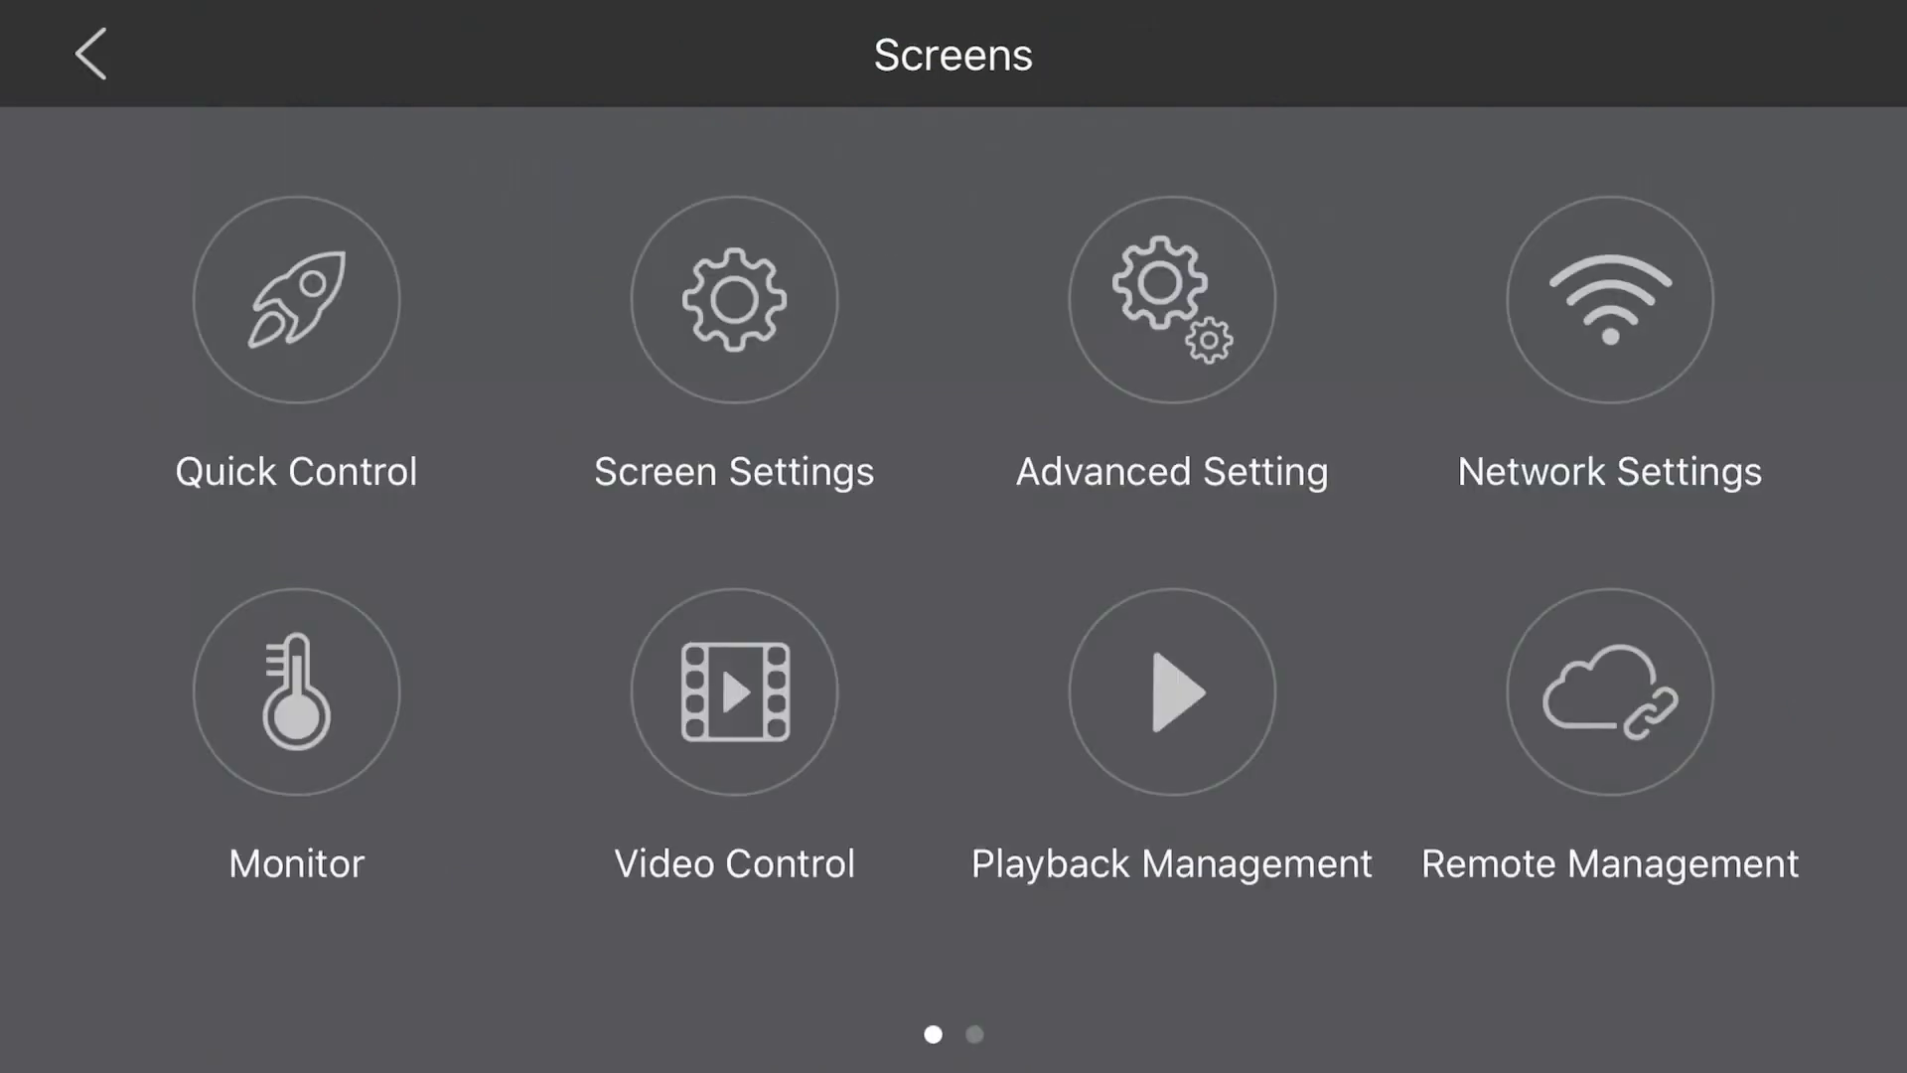
Step: Set Video Control's Video Source from Internal to HDMI, apply it, and re-enter edit mode
click(735, 691)
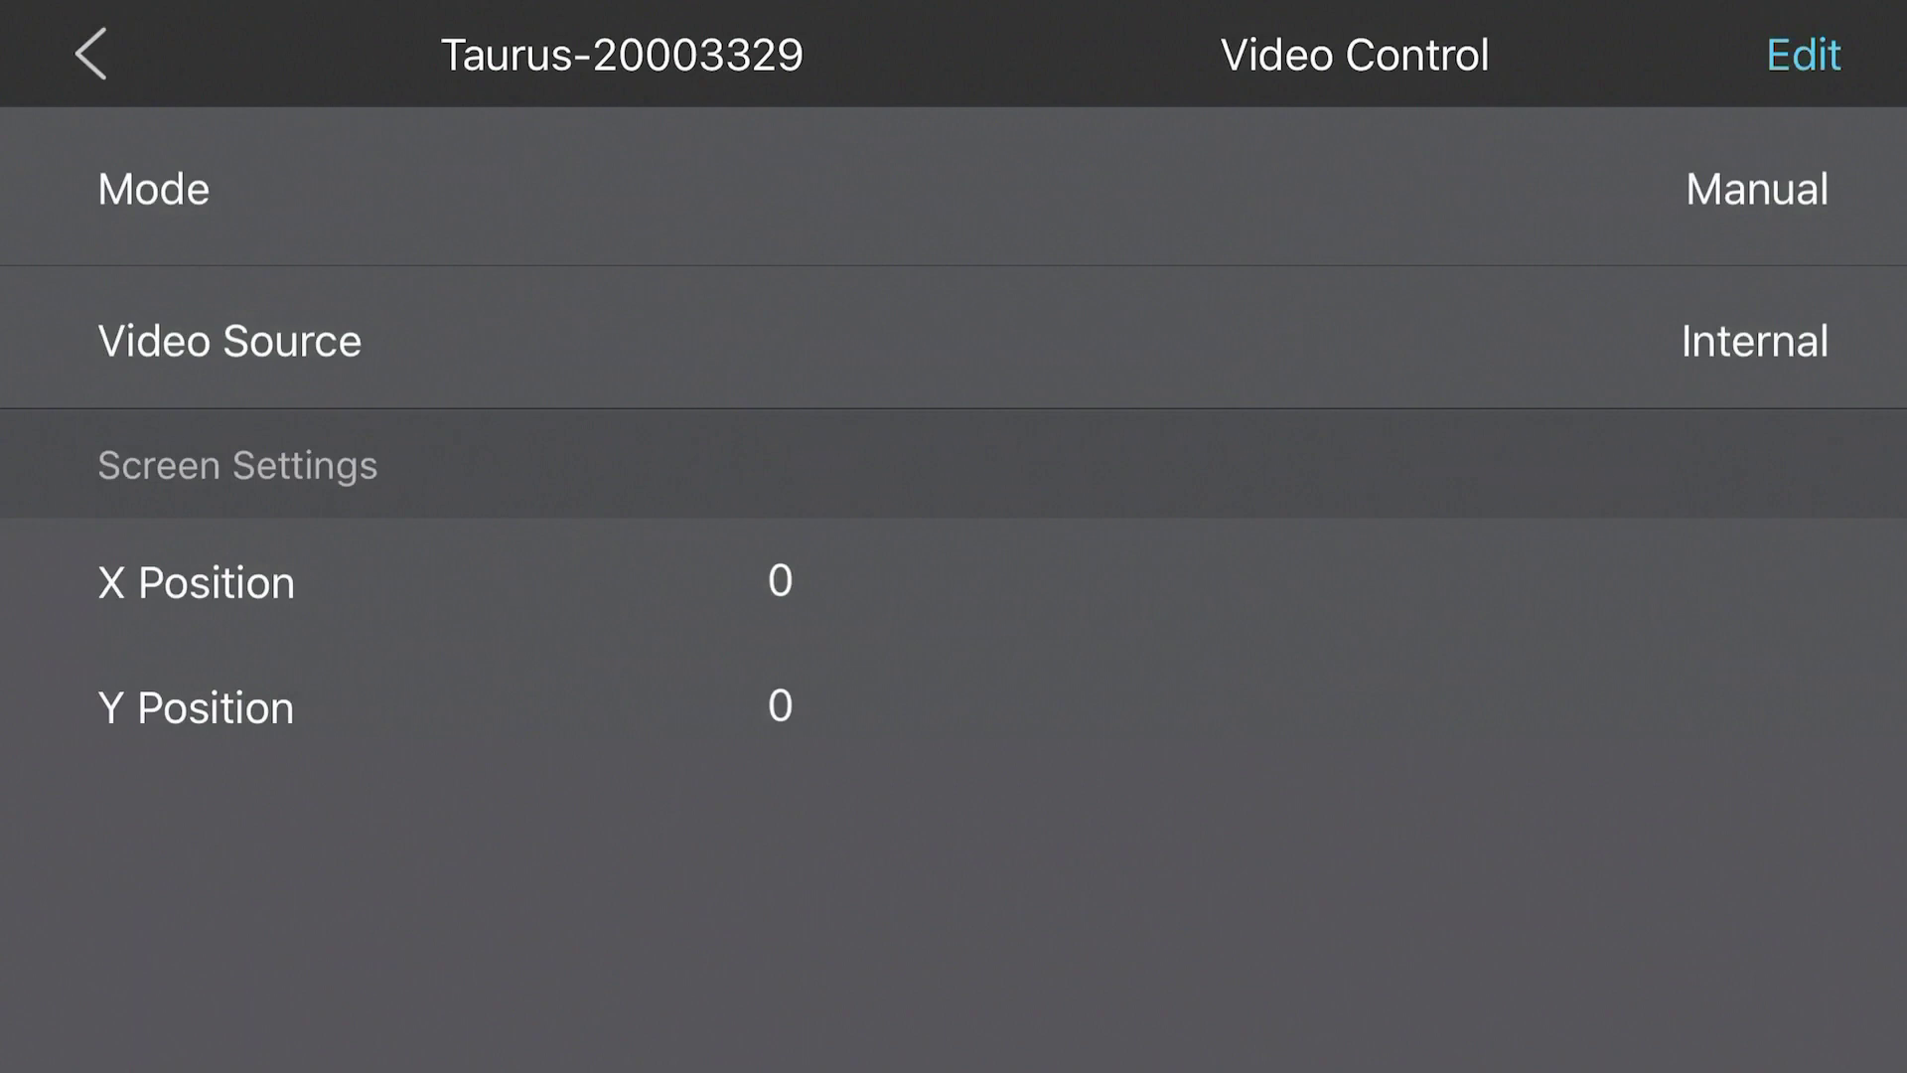
click(1802, 55)
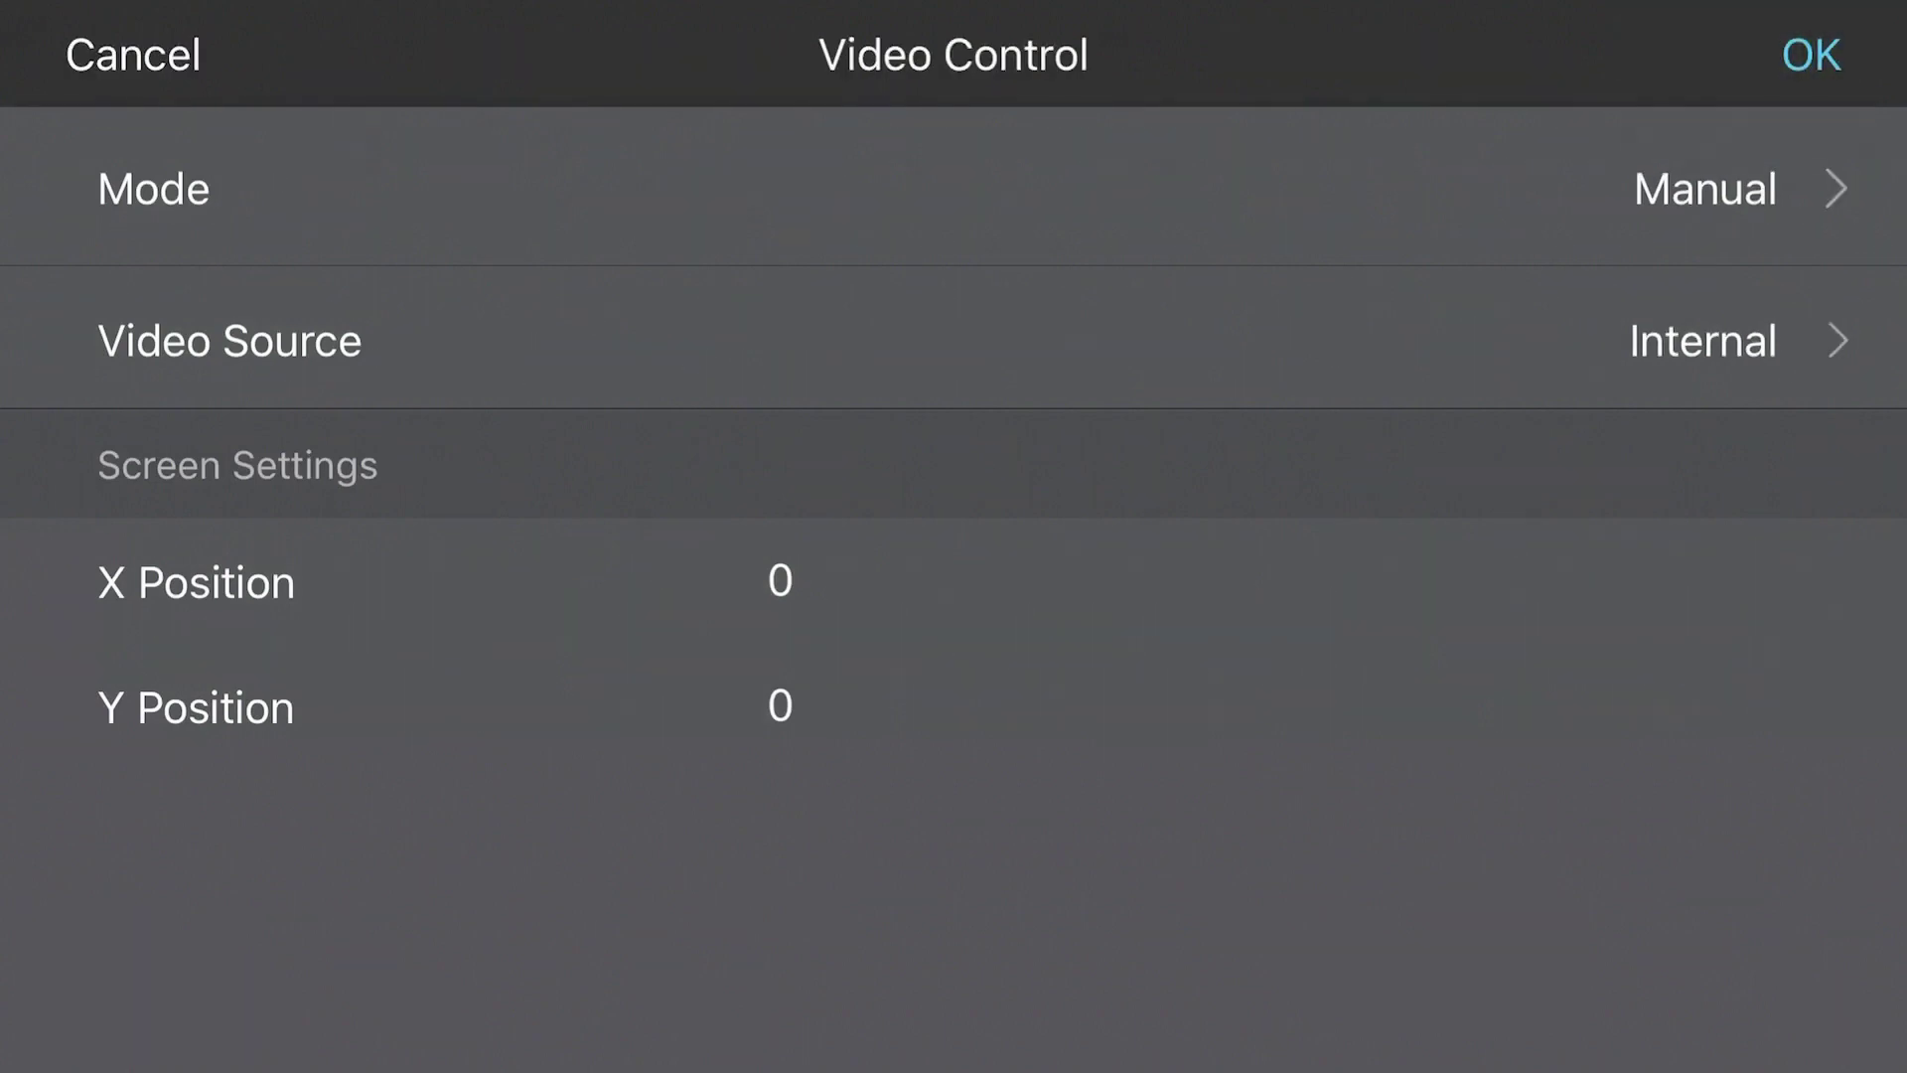
click(1702, 342)
click(628, 587)
click(1190, 728)
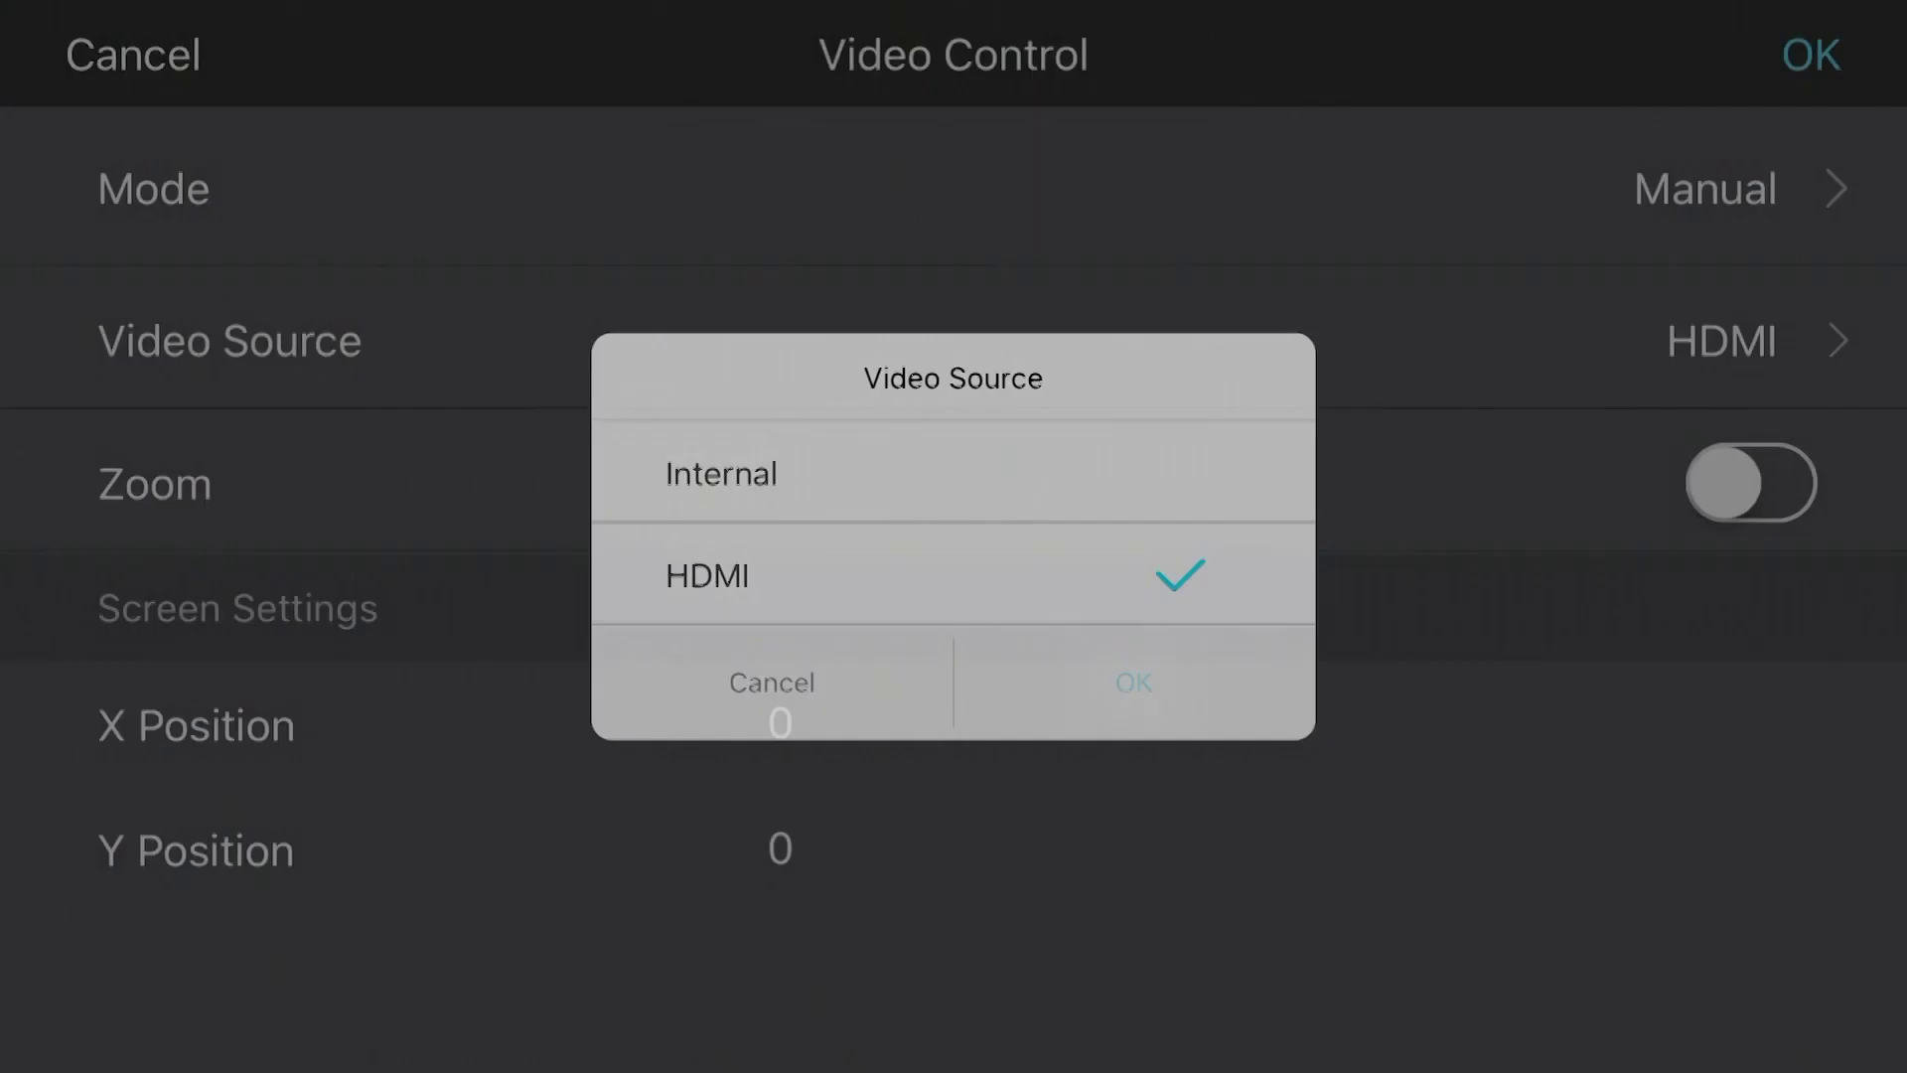
click(1813, 55)
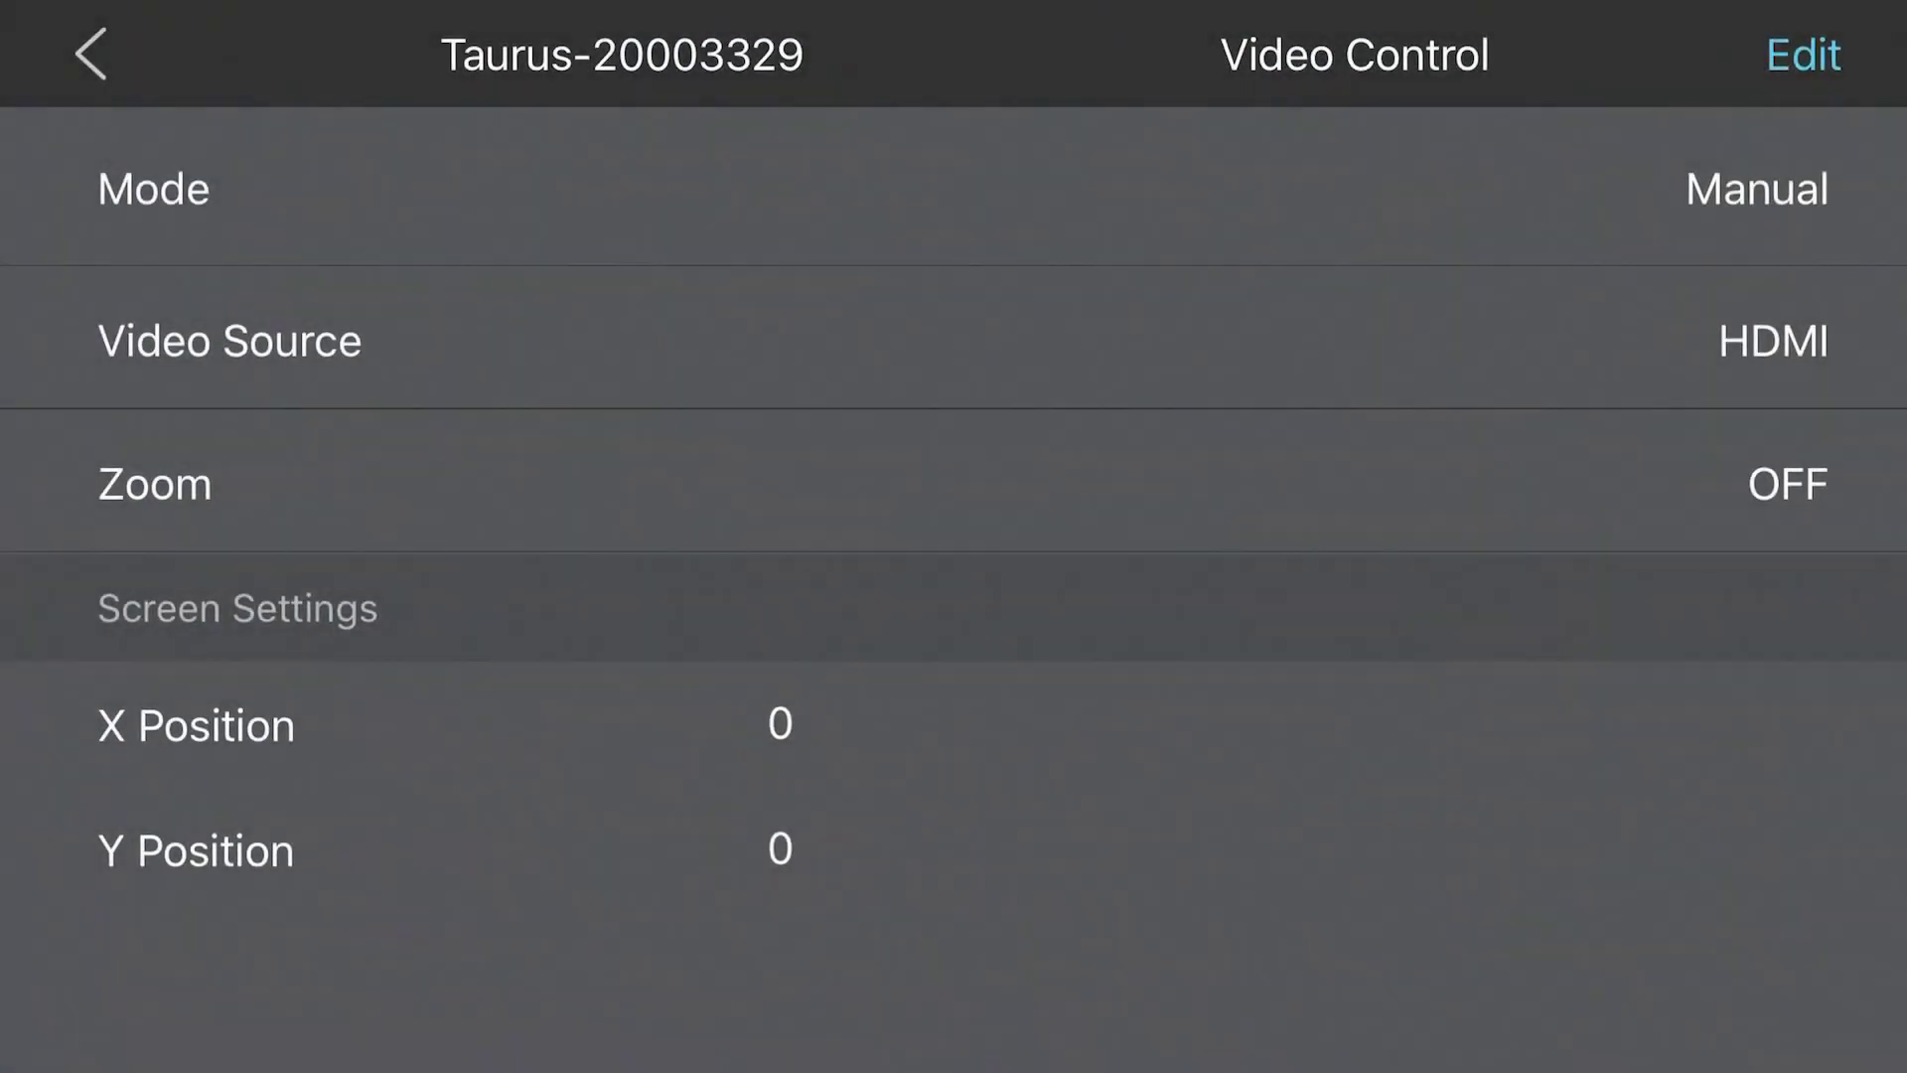
click(1803, 56)
Step: Switch on Zoom for the HDMI picture and apply it to the screen
click(1750, 483)
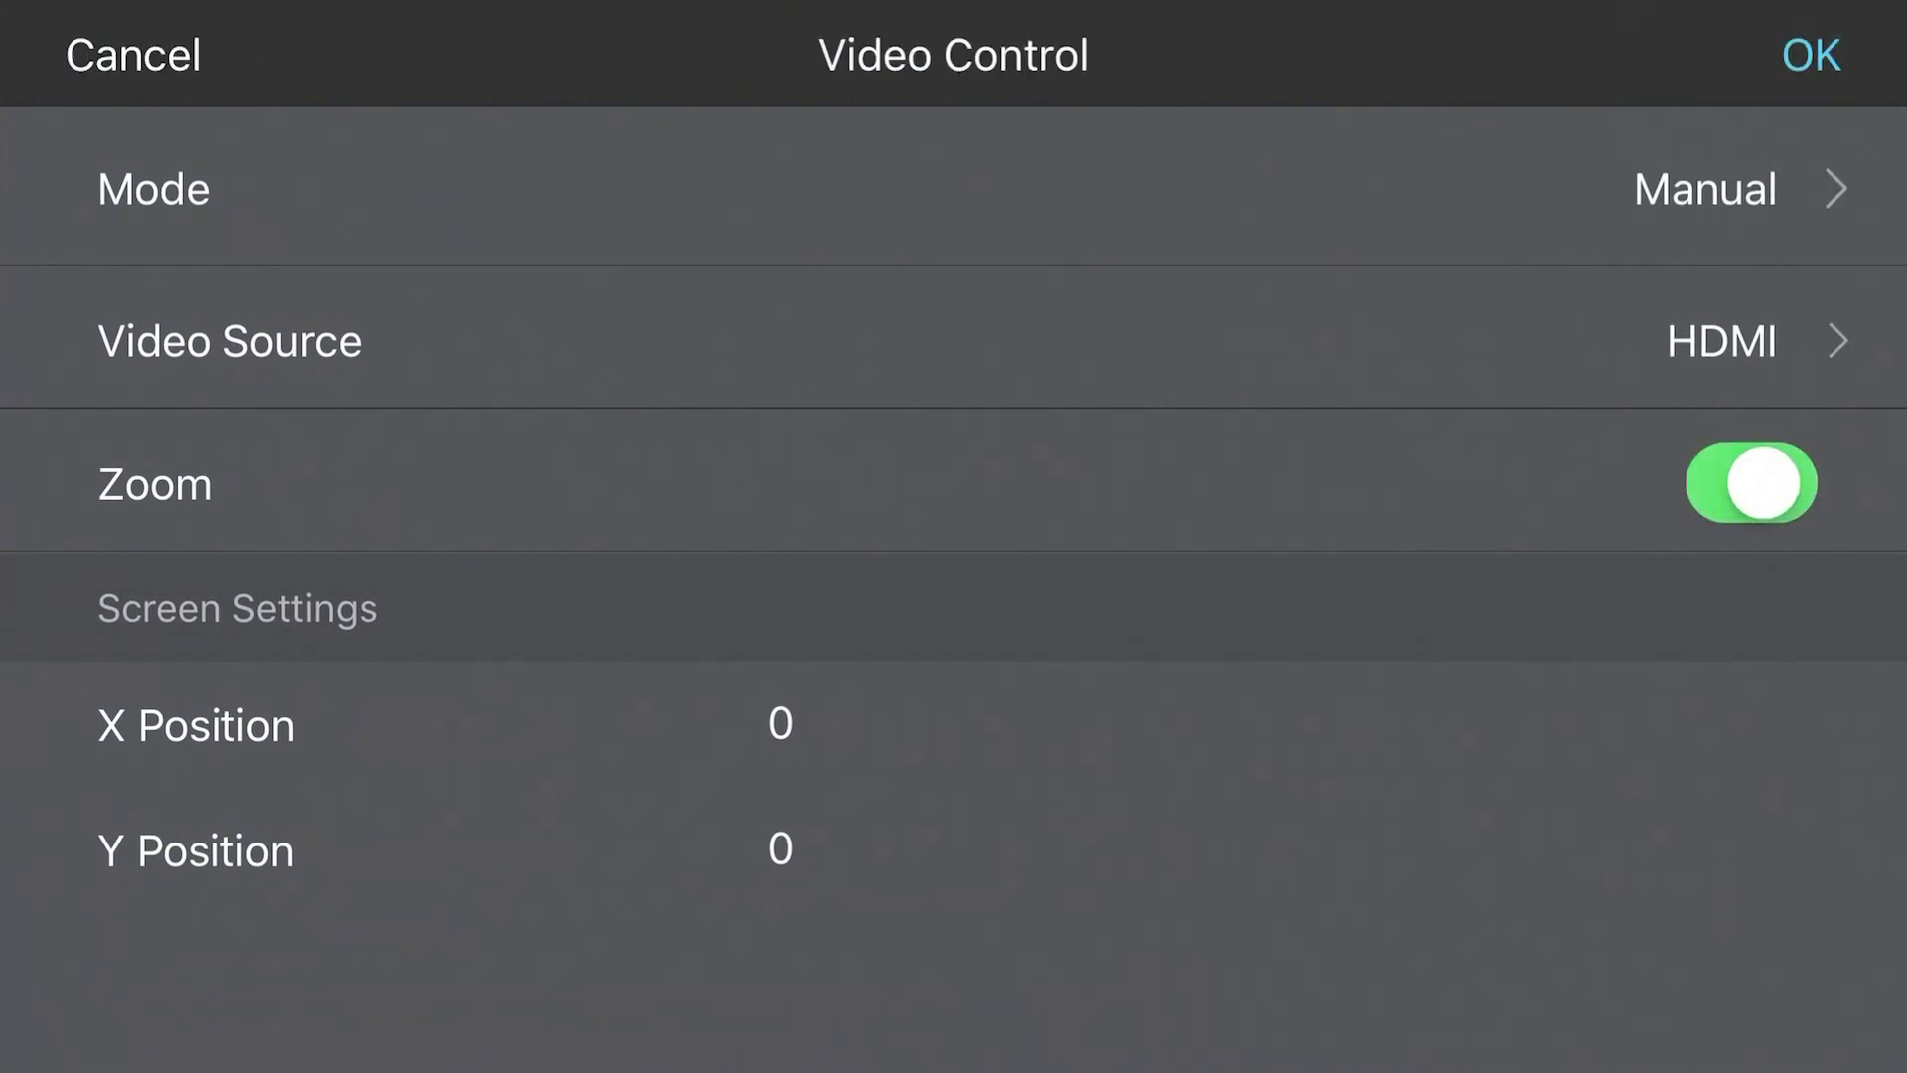
click(1811, 55)
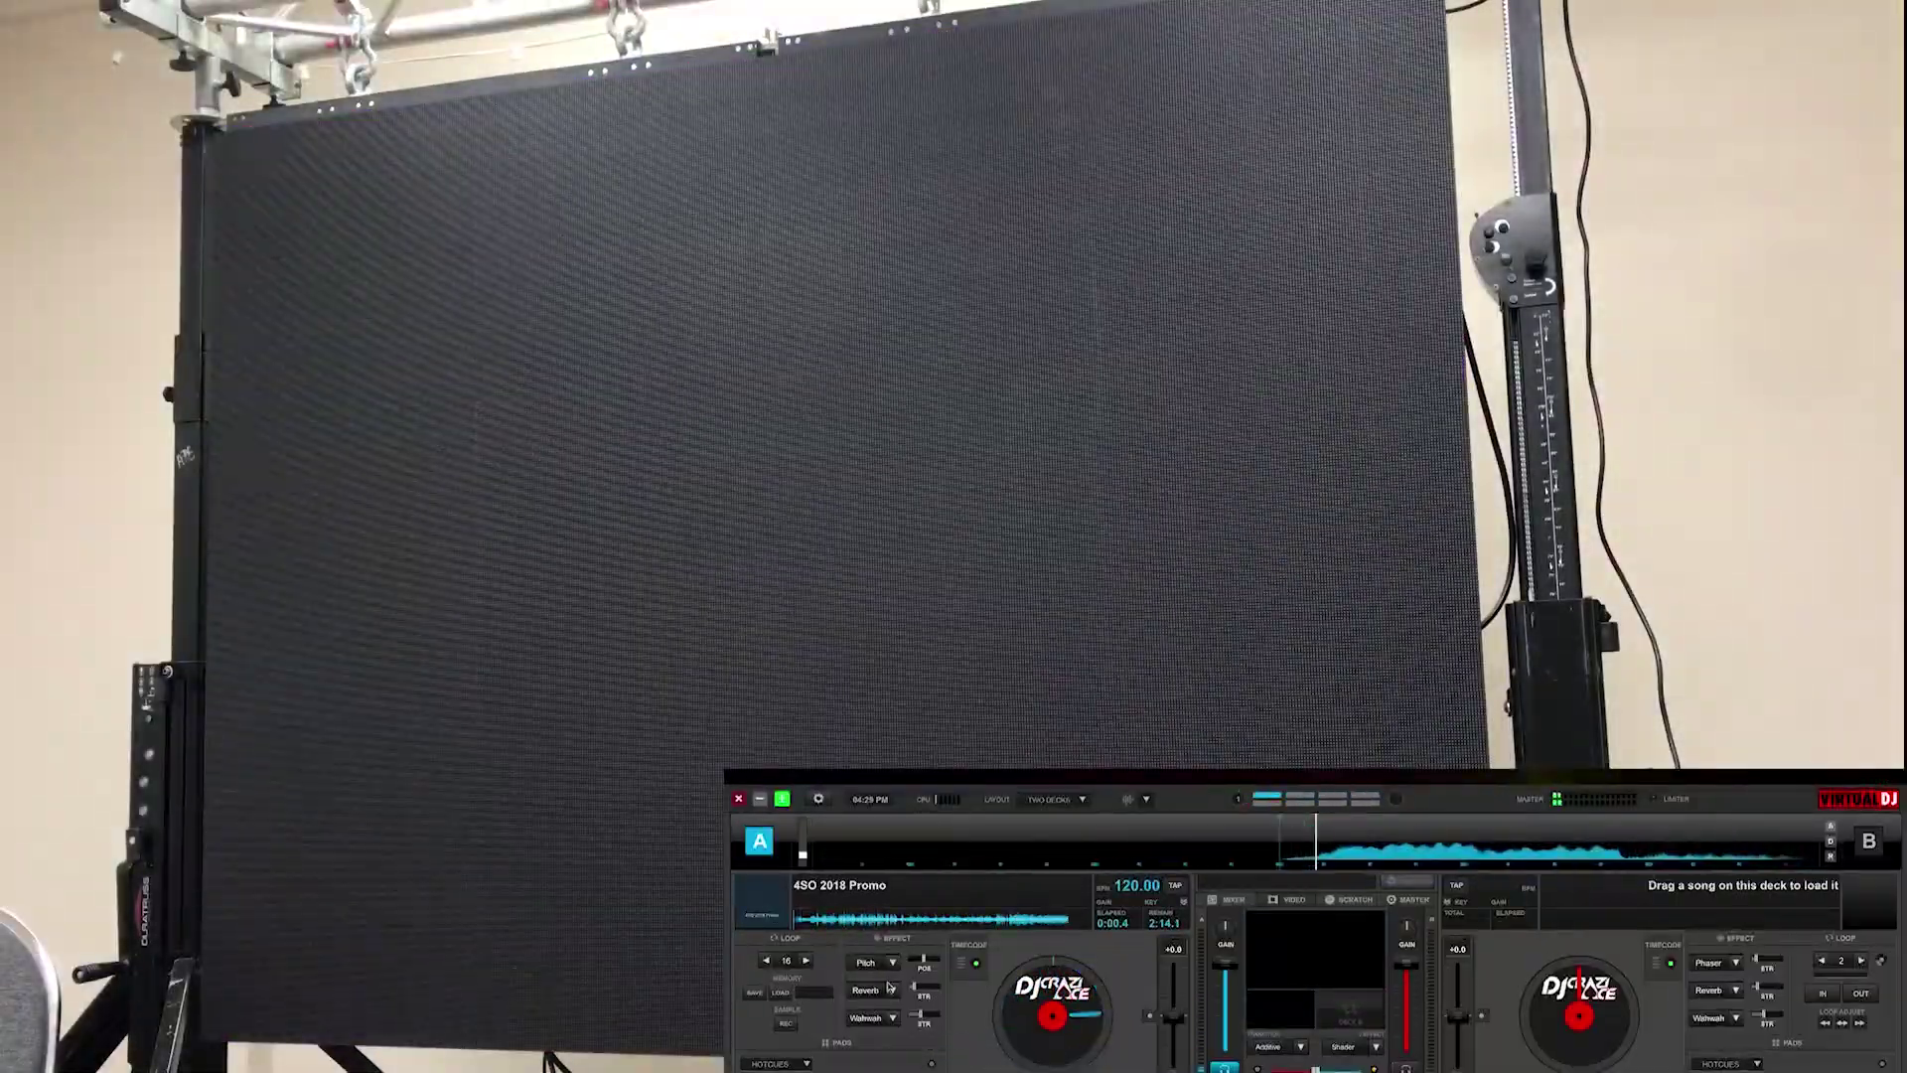
Step: Turn on the Pitch effect for deck A's 4SO 2018 Promo
click(859, 961)
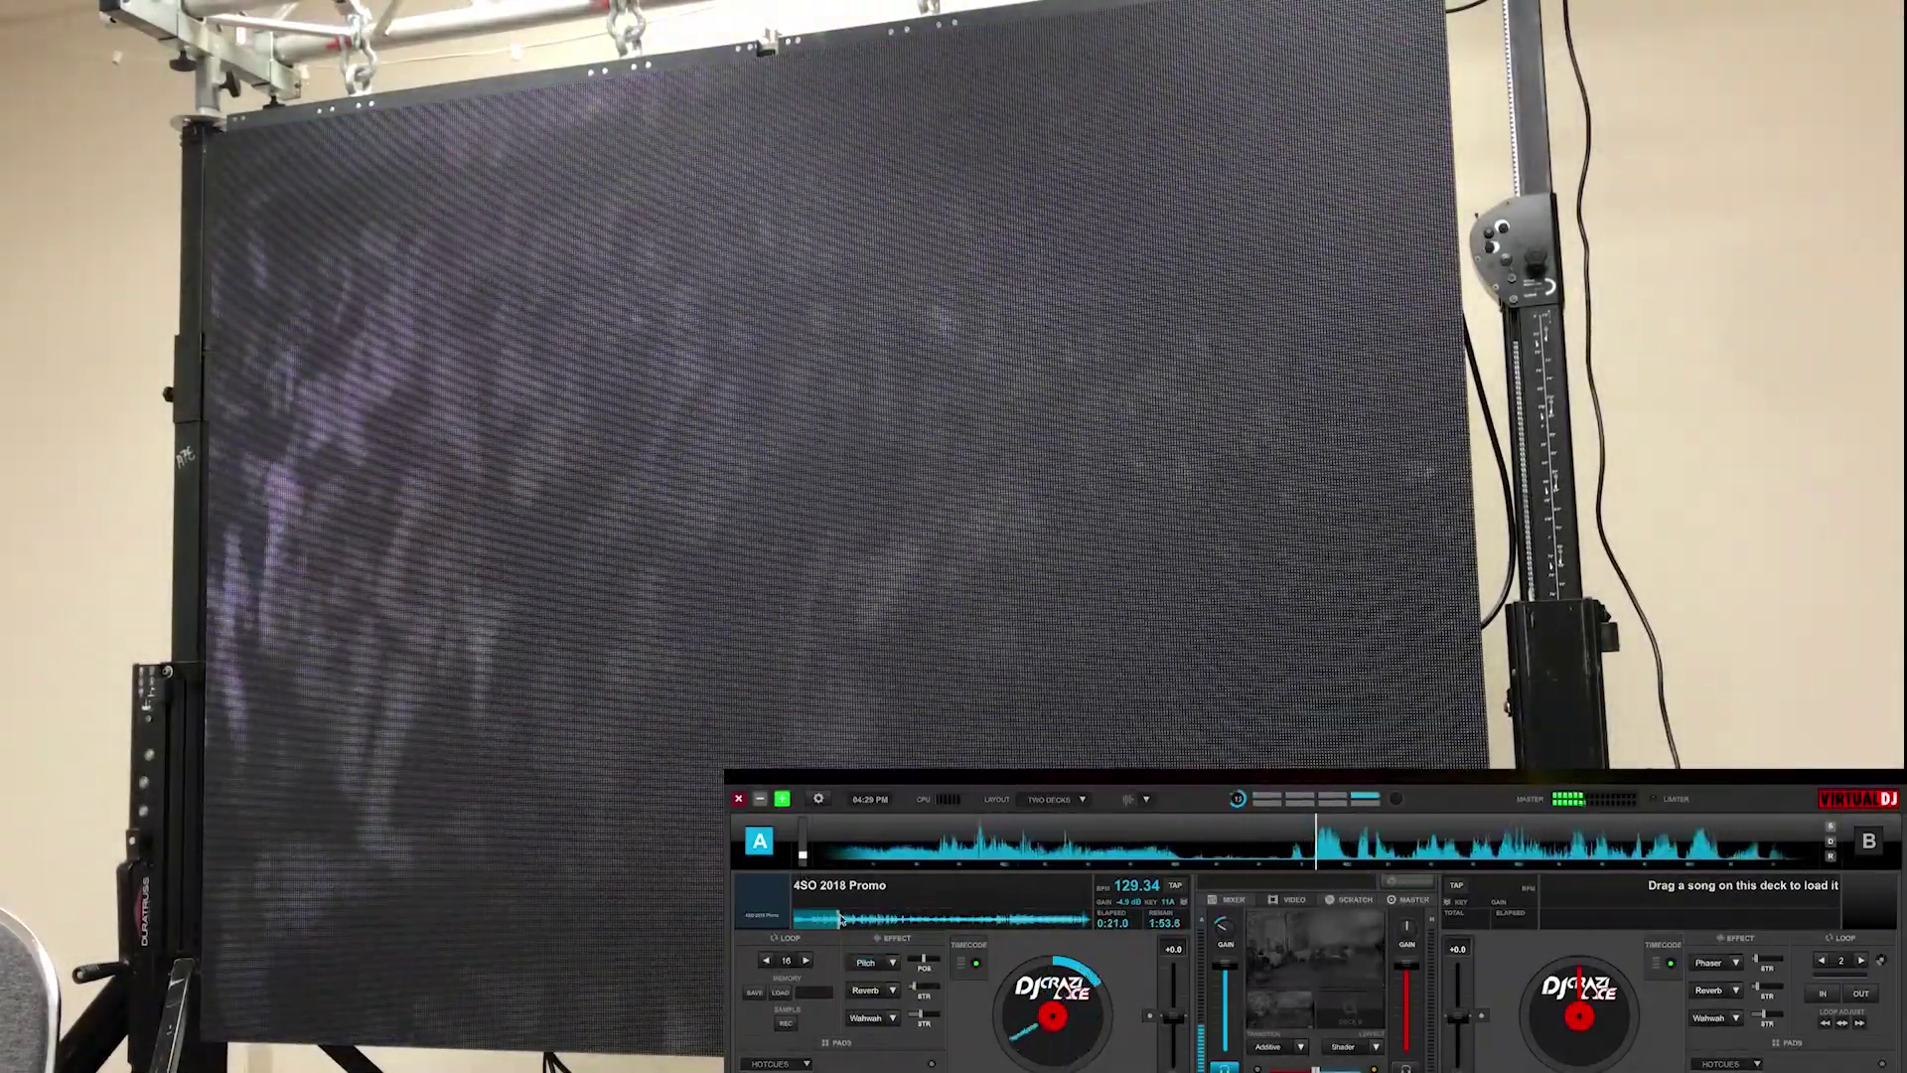
Step: Jump to three different points along deck A's waveform in the 4SO 2018 Promo
click(848, 919)
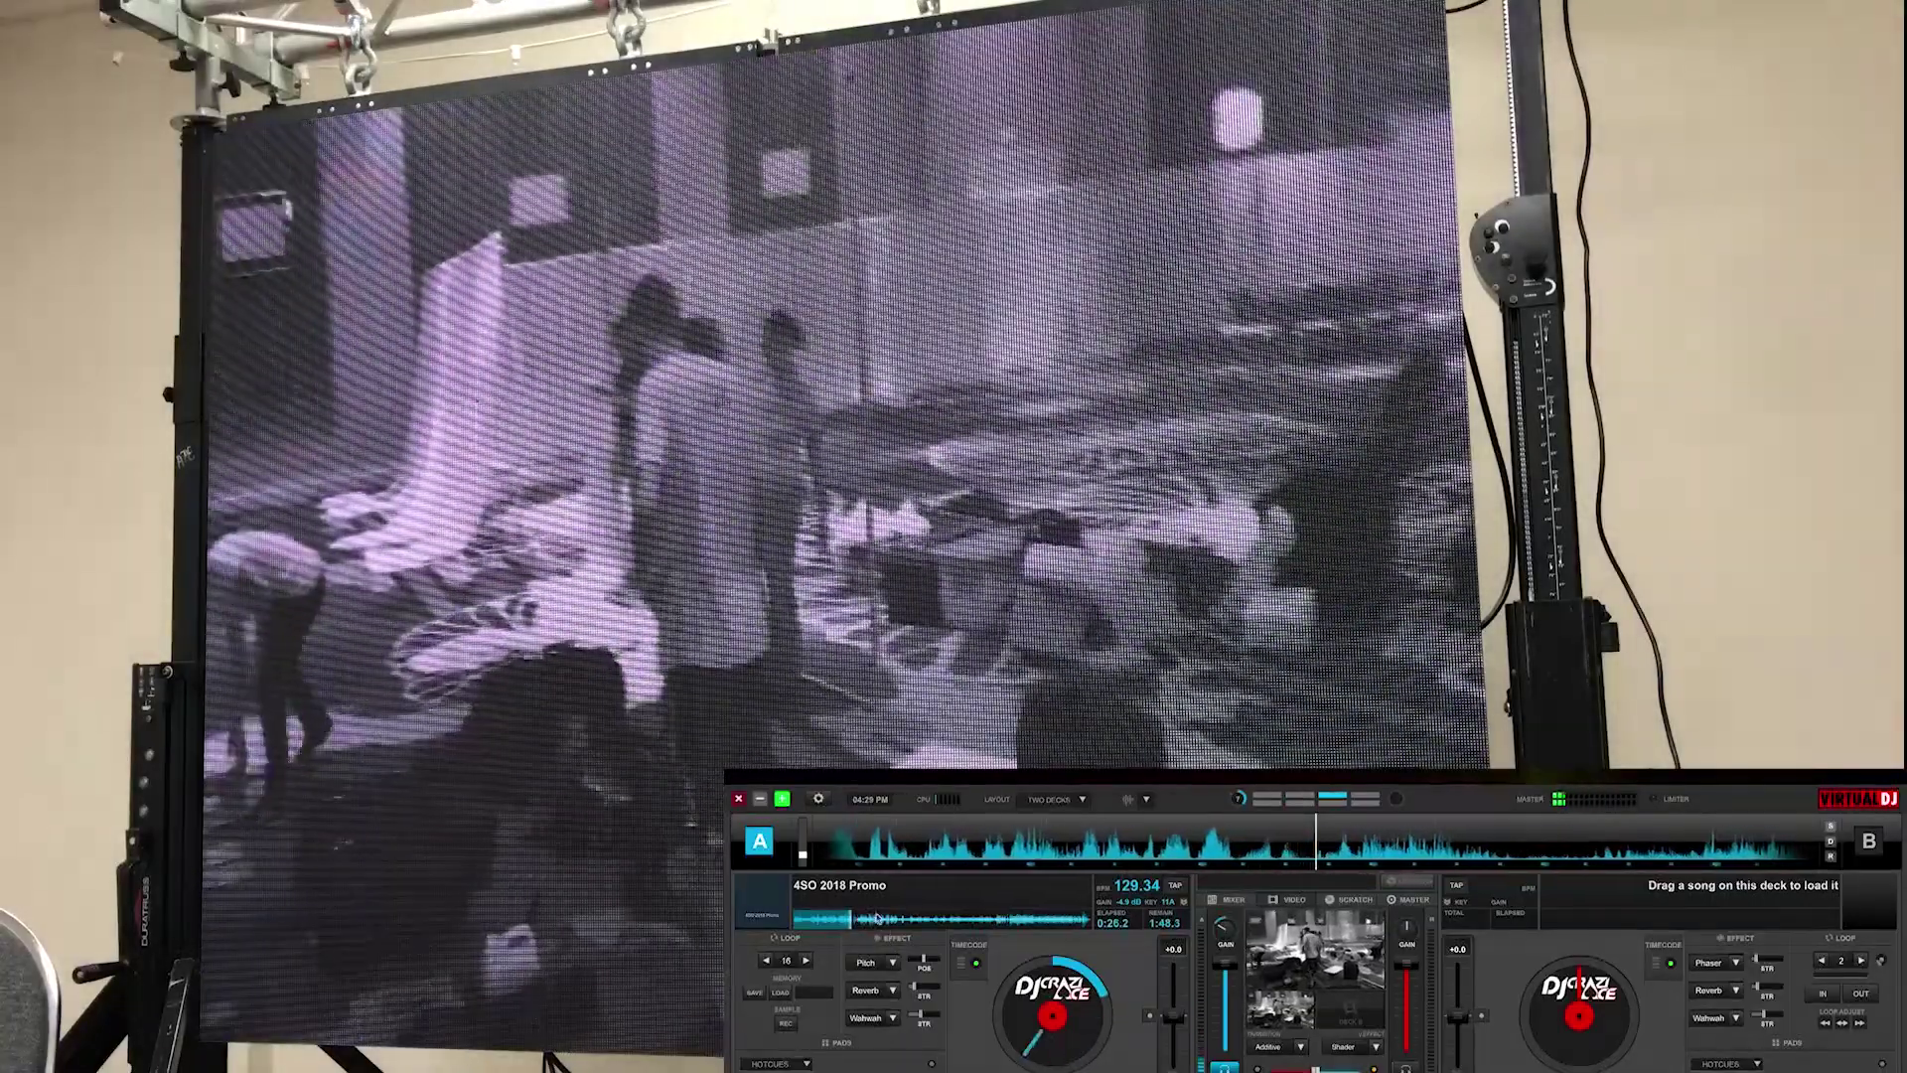
click(1006, 919)
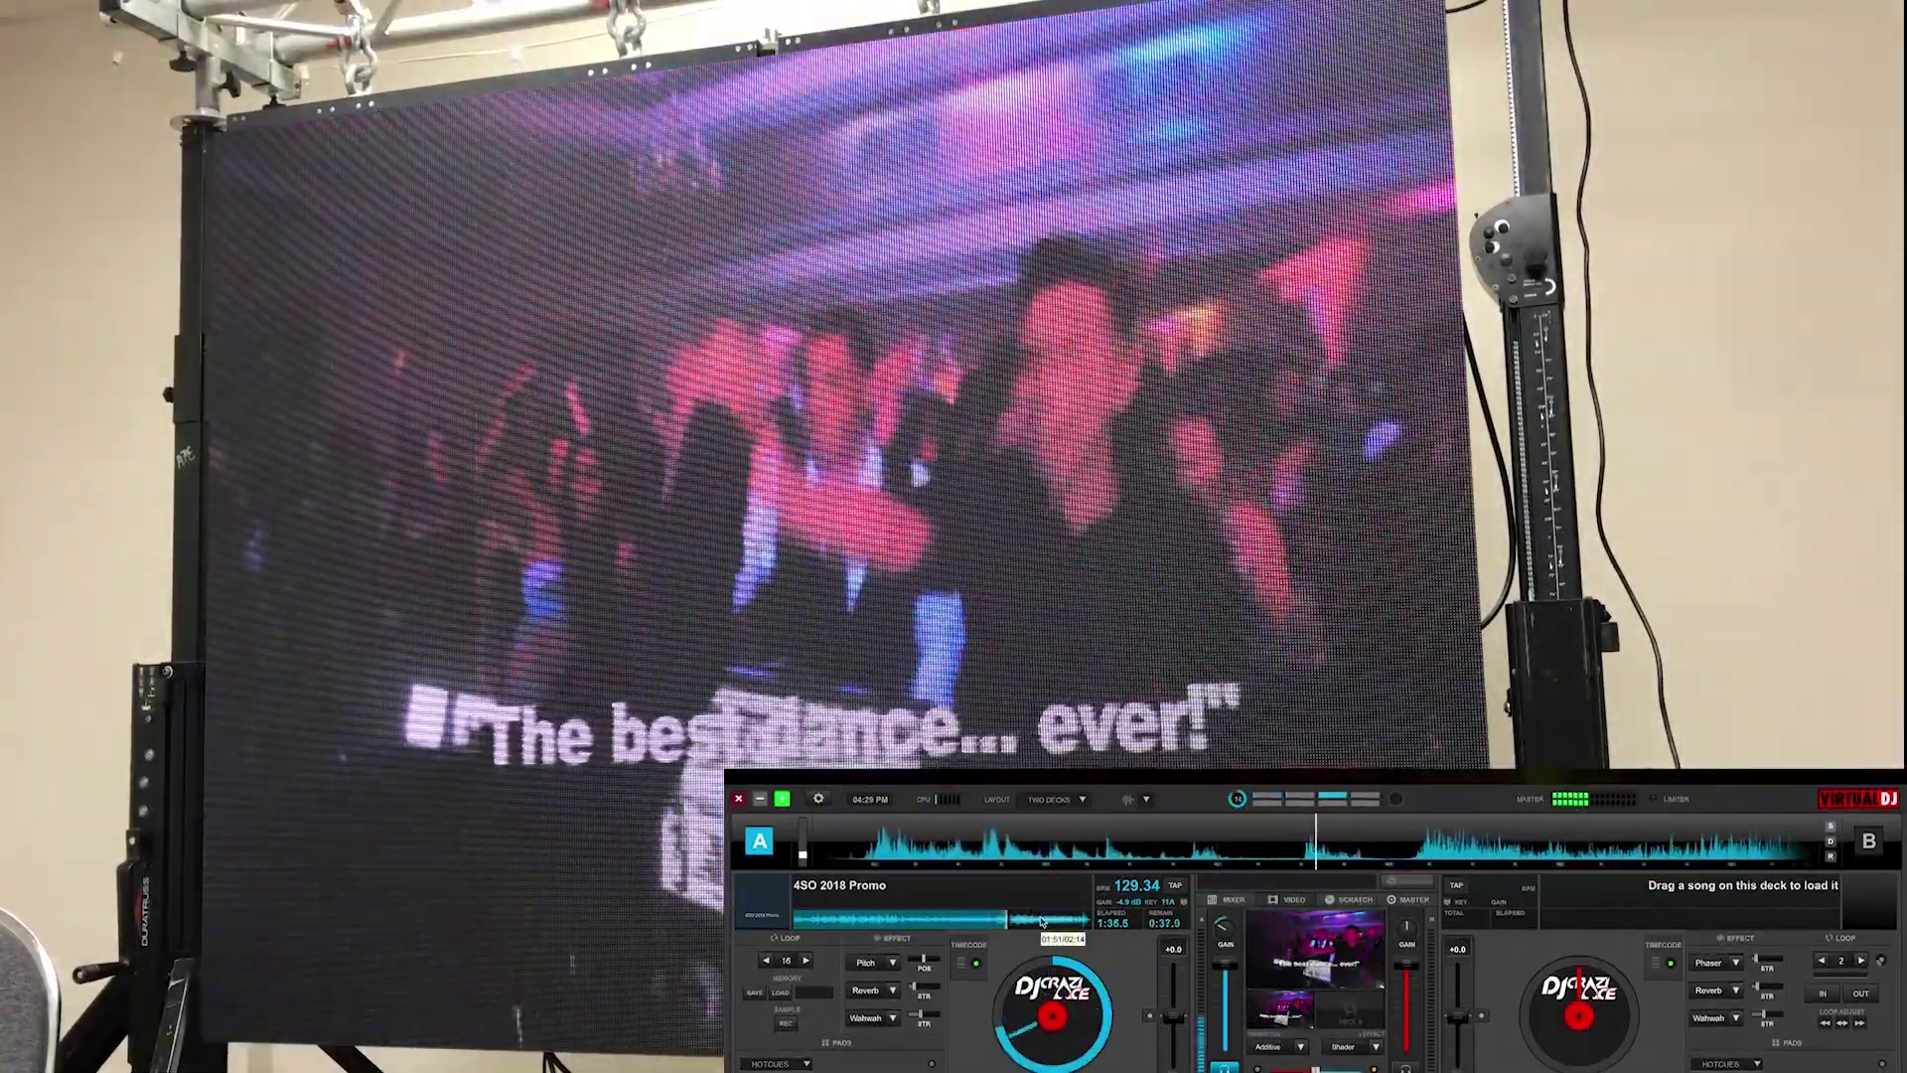
click(1042, 920)
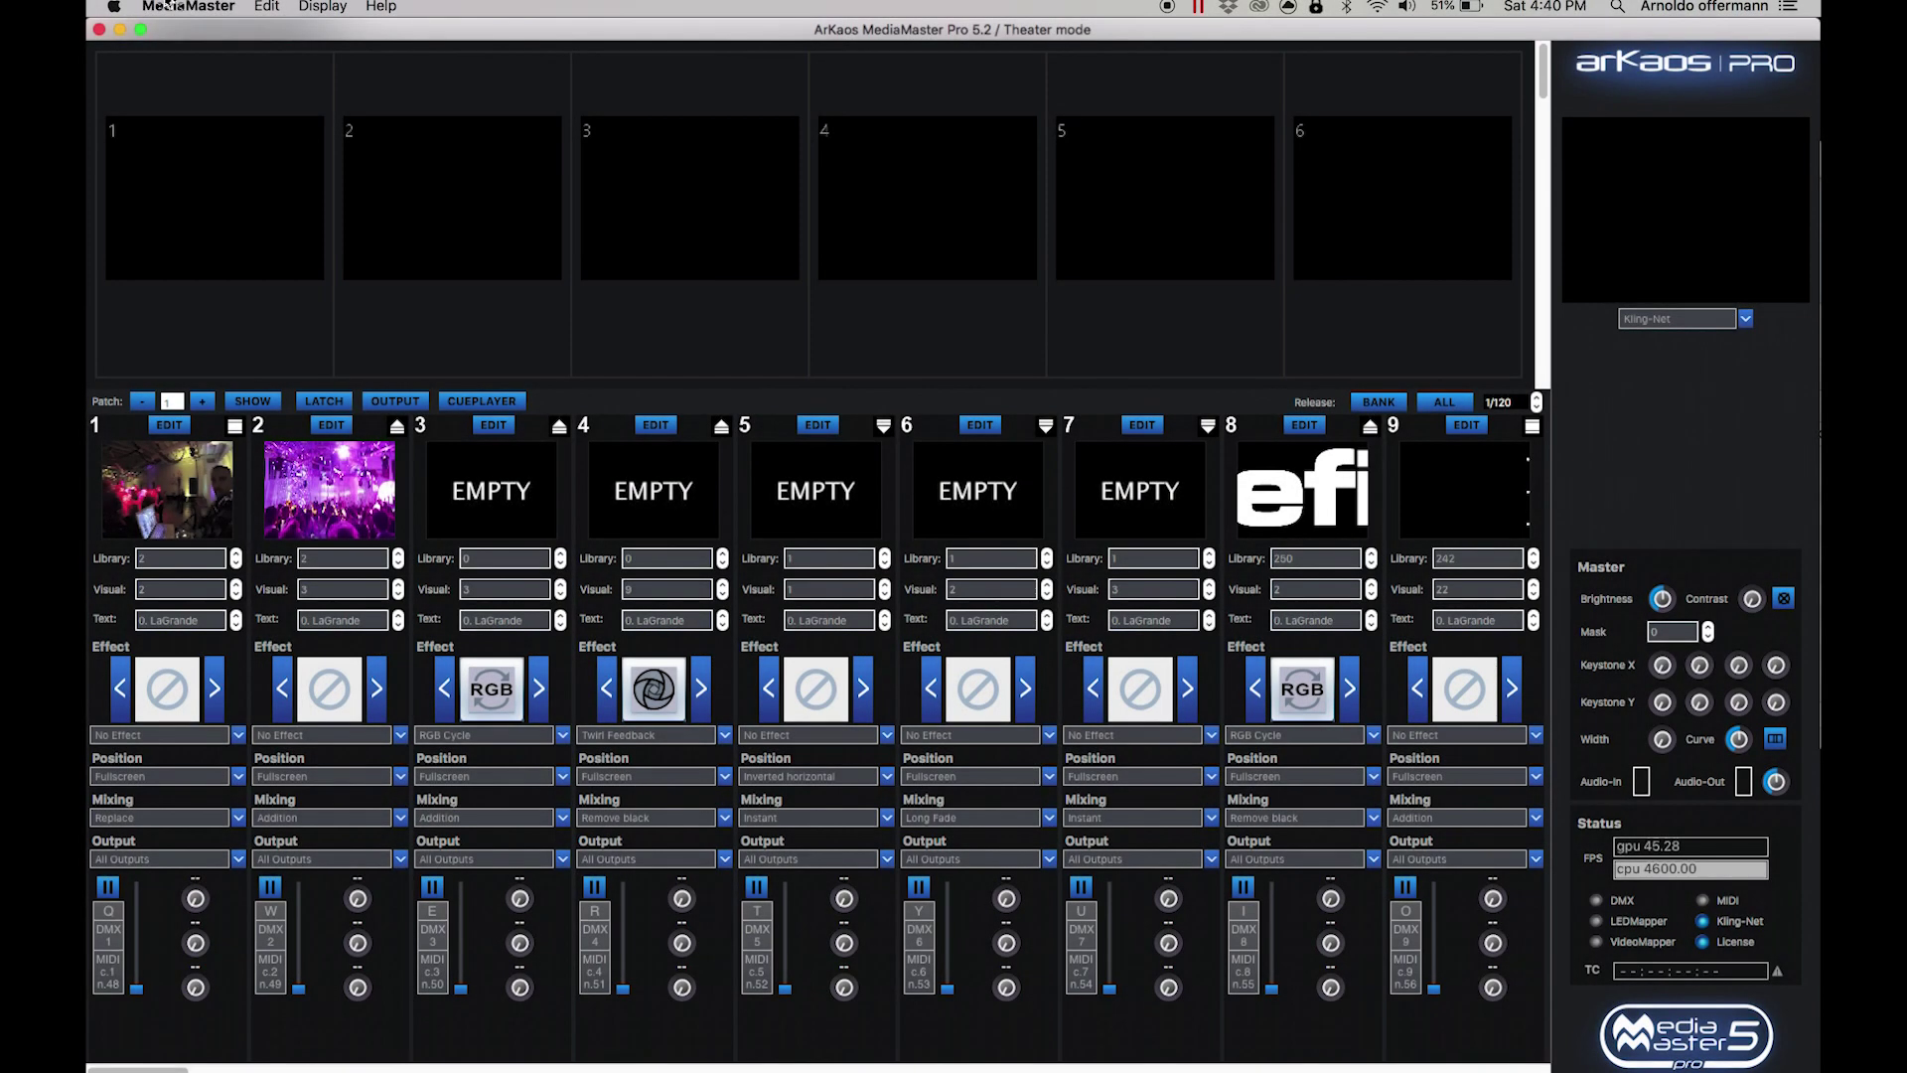
Step: Review MediaMaster's Output preferences with Kling-Net Activate checked, then confirm with OK
click(188, 6)
click(178, 60)
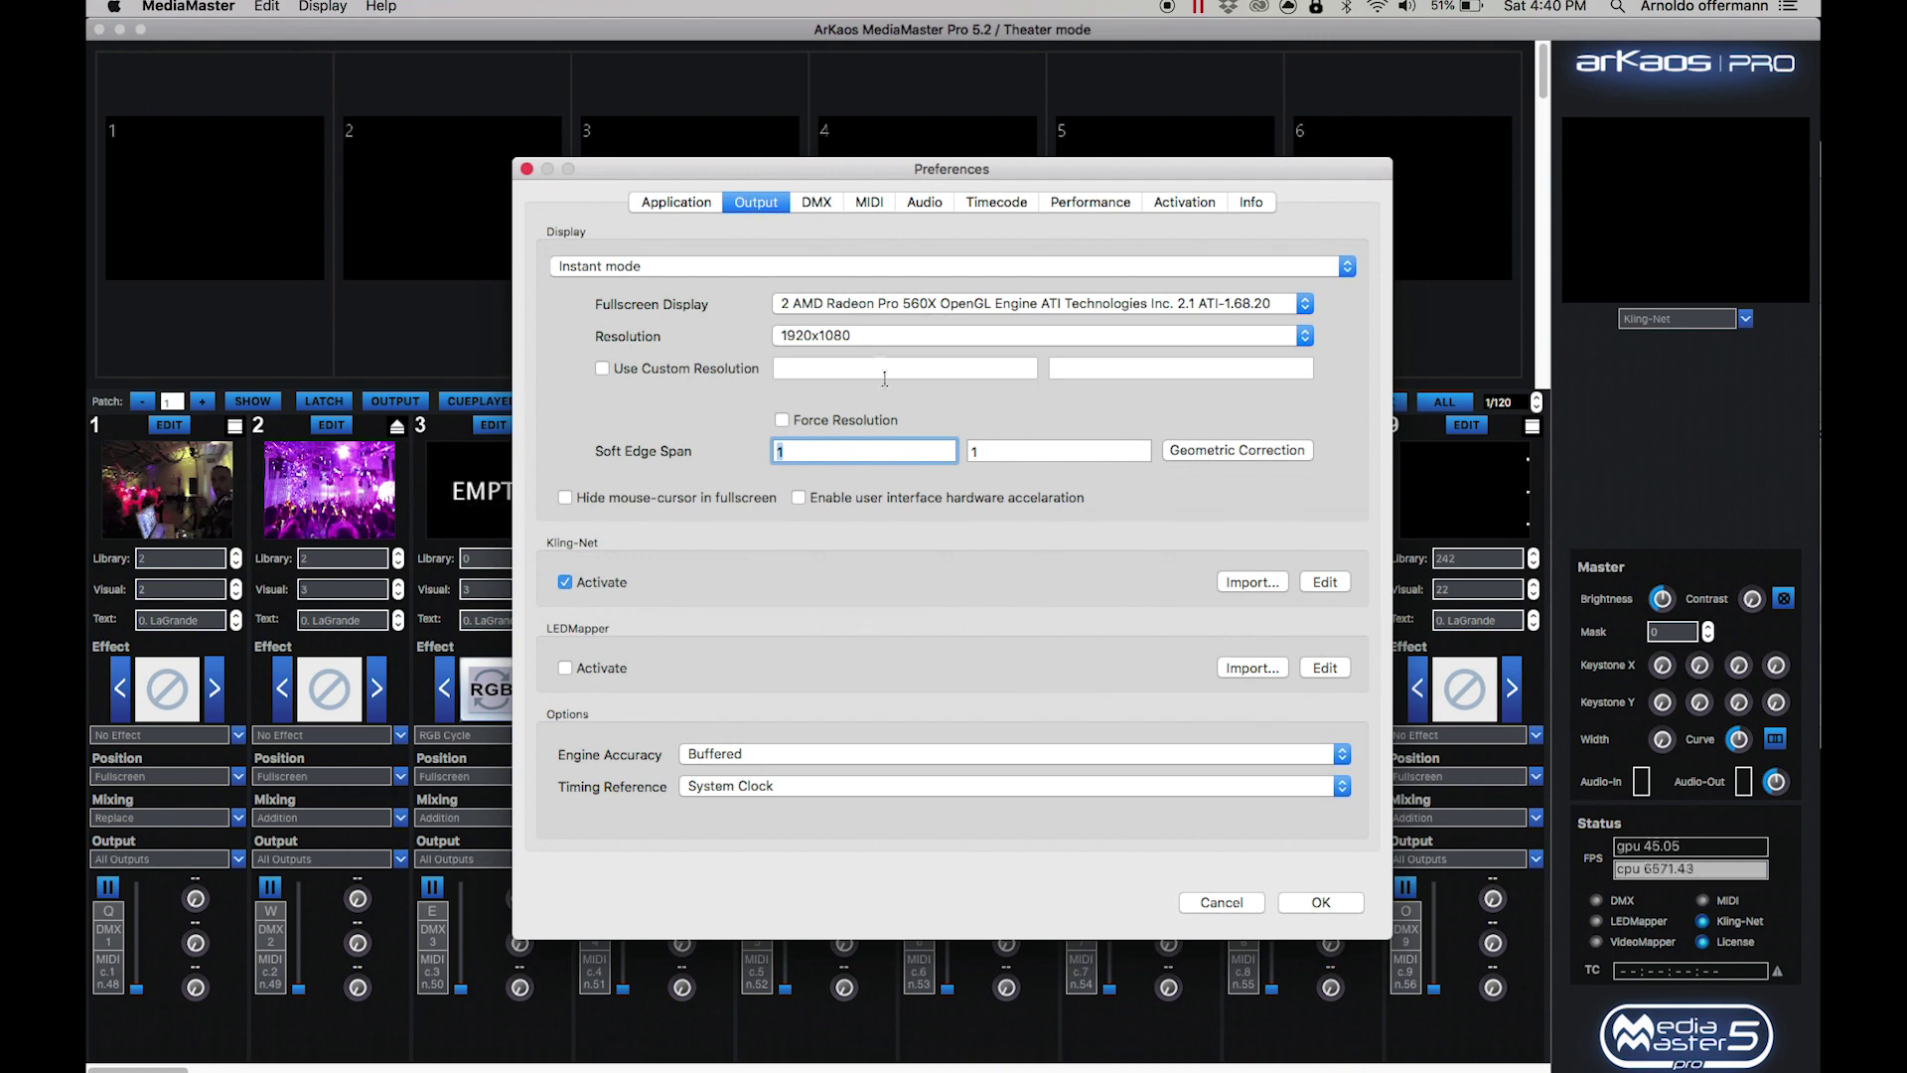
click(1323, 906)
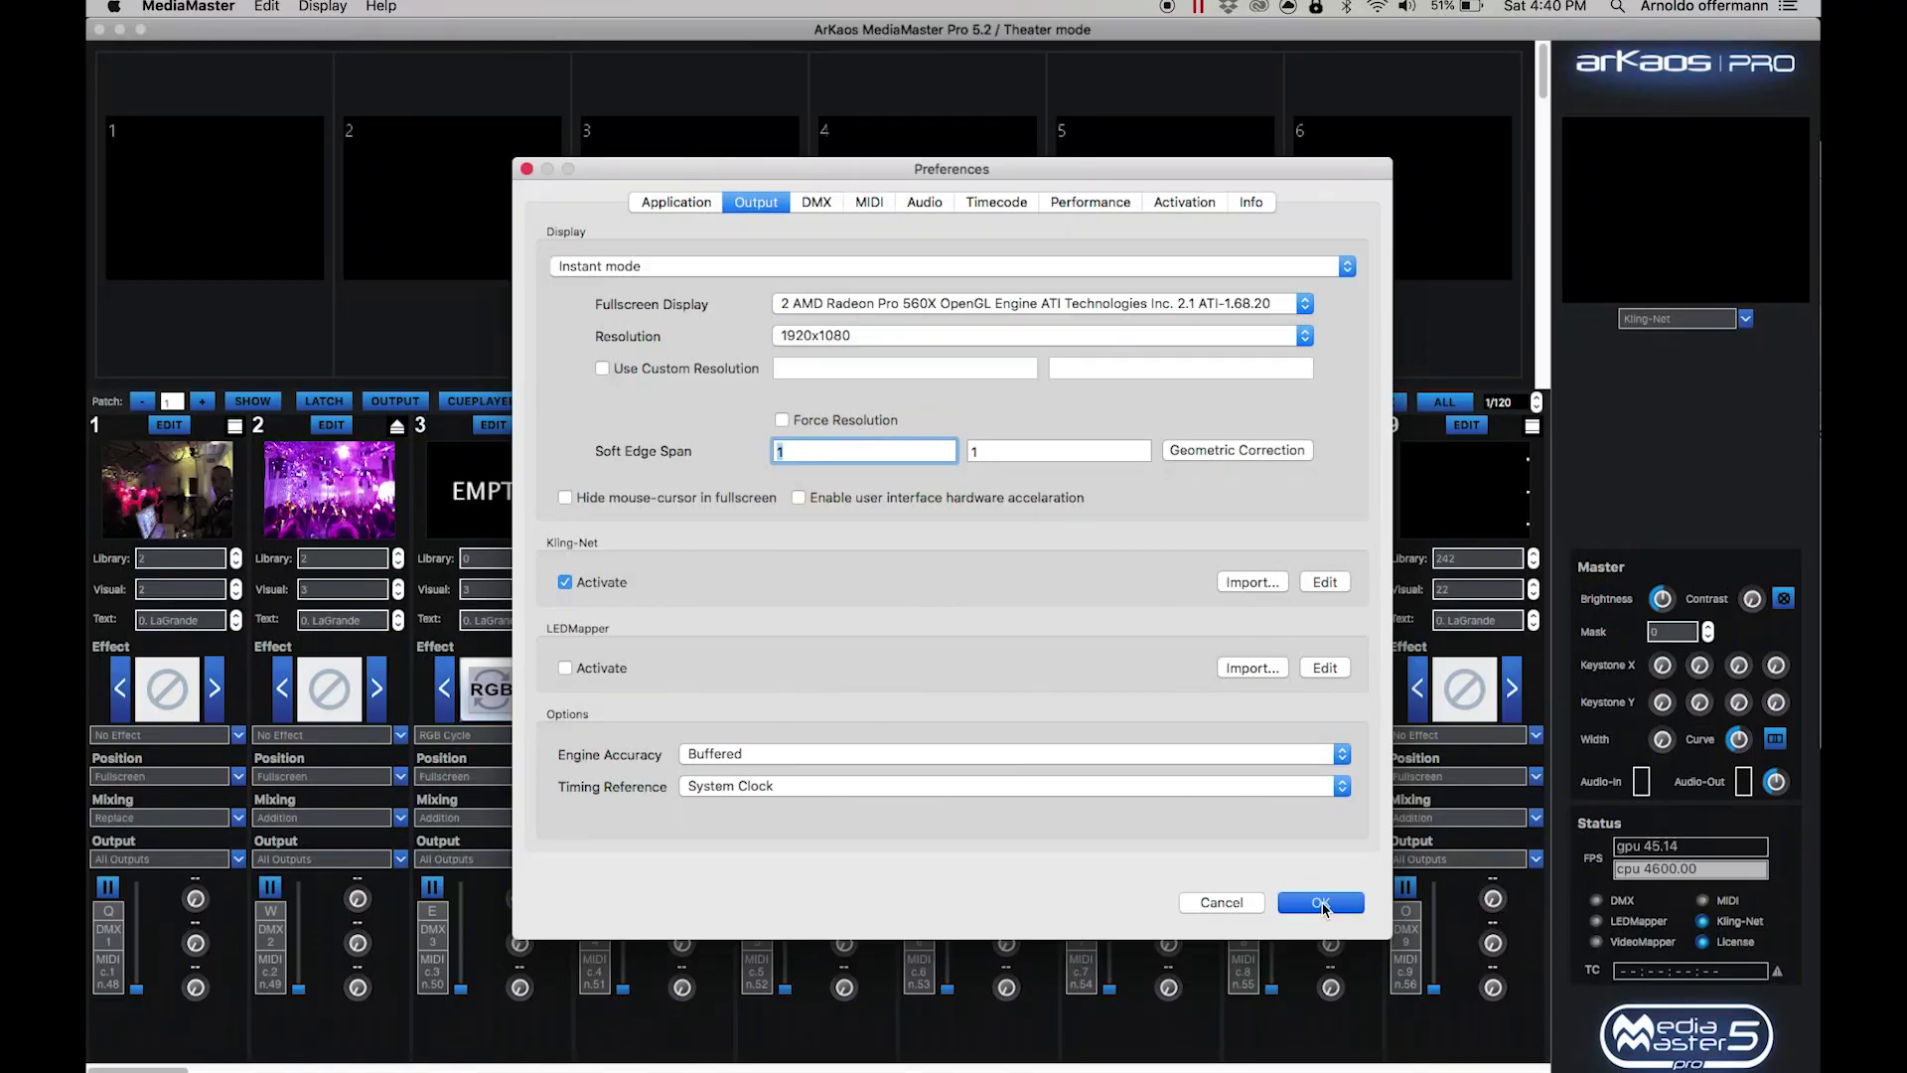
click(1323, 906)
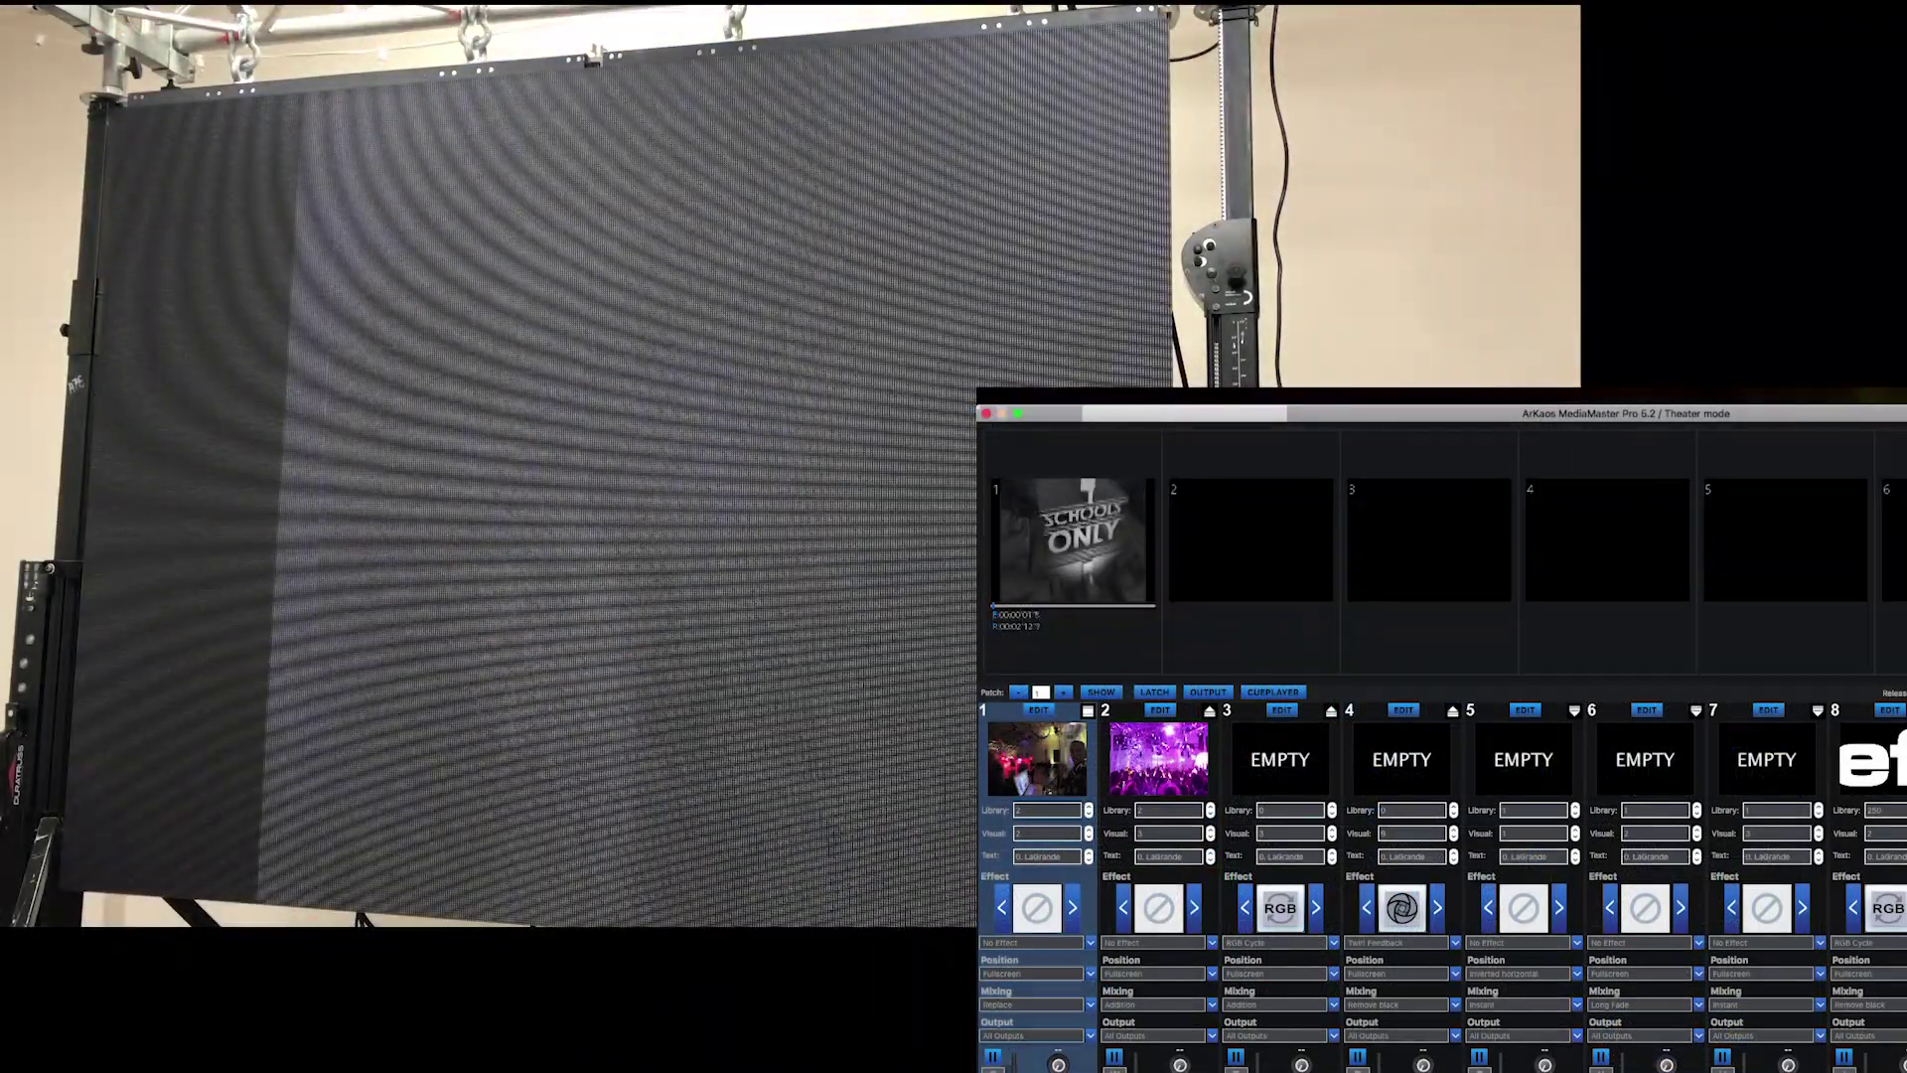
Step: Stop layer 1, trigger layer 2's concert clip, and open its Position settings
click(1013, 1060)
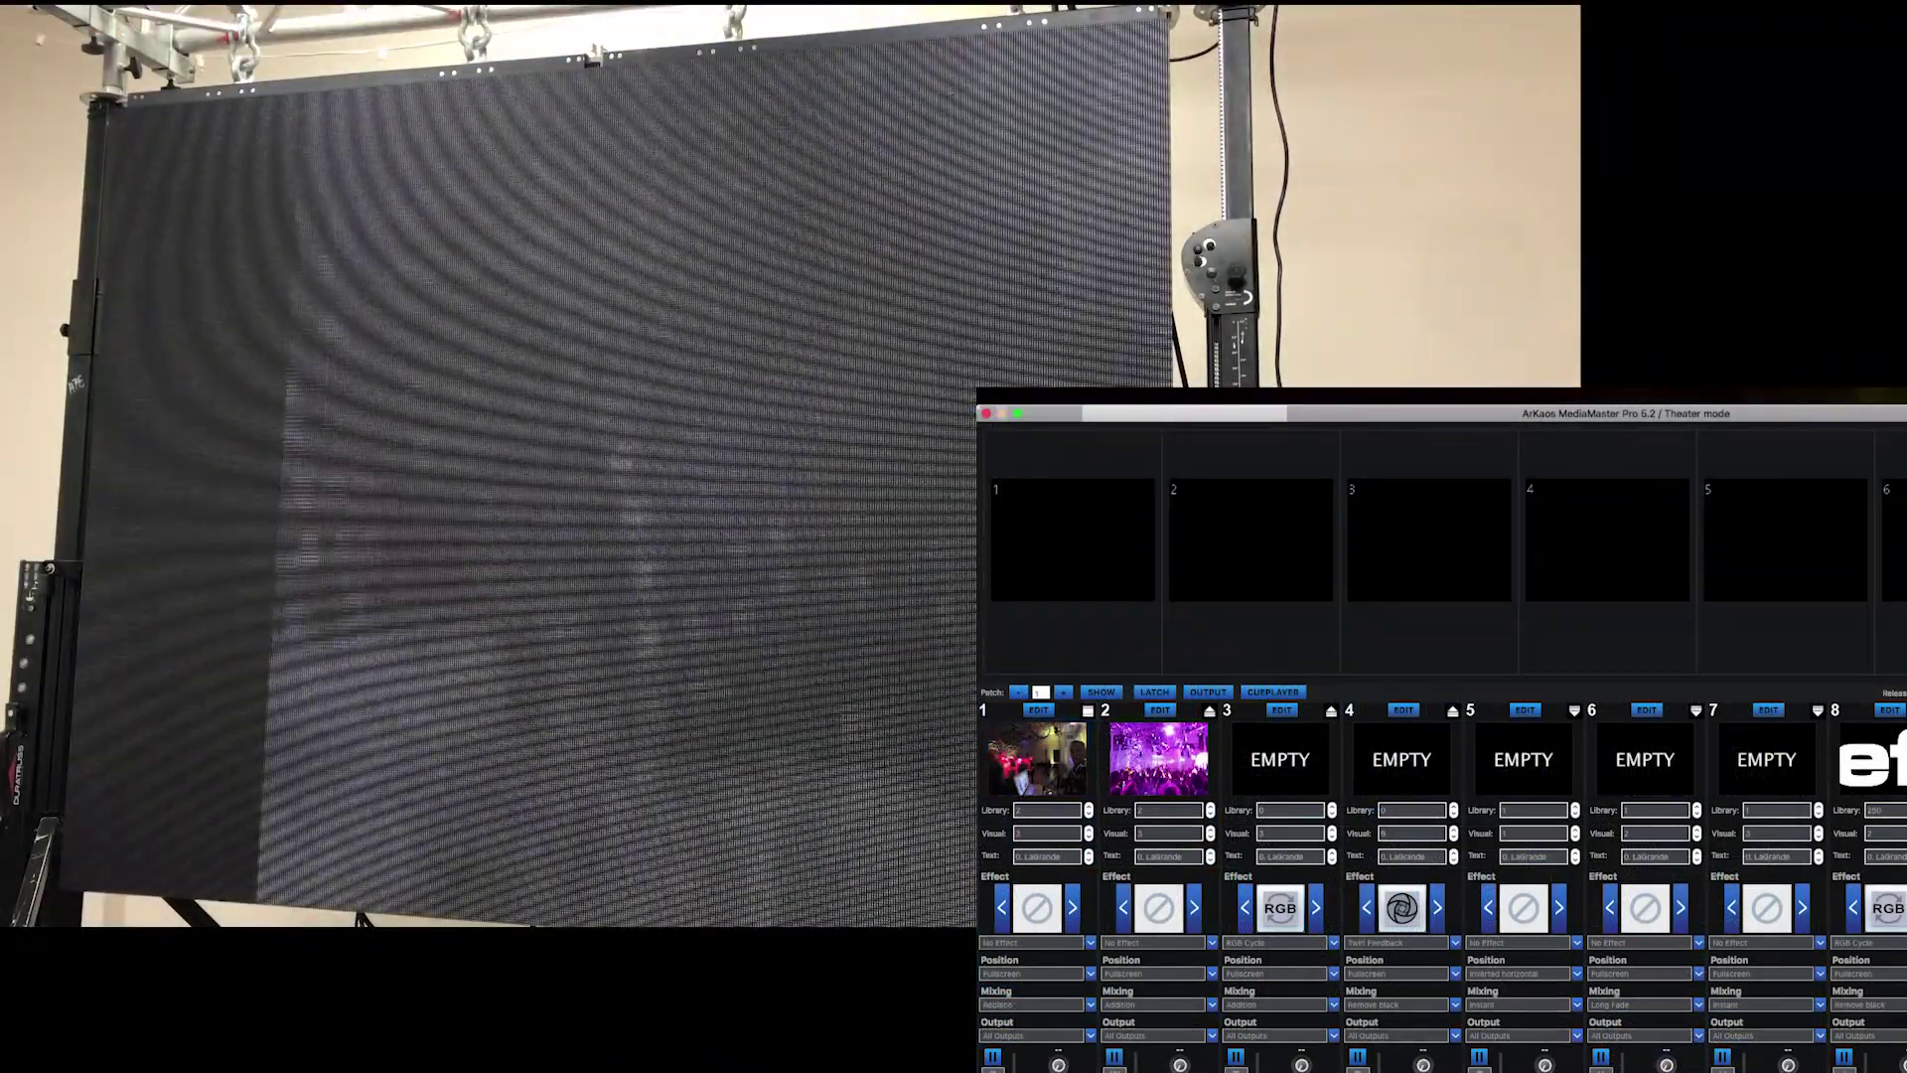
click(1141, 1058)
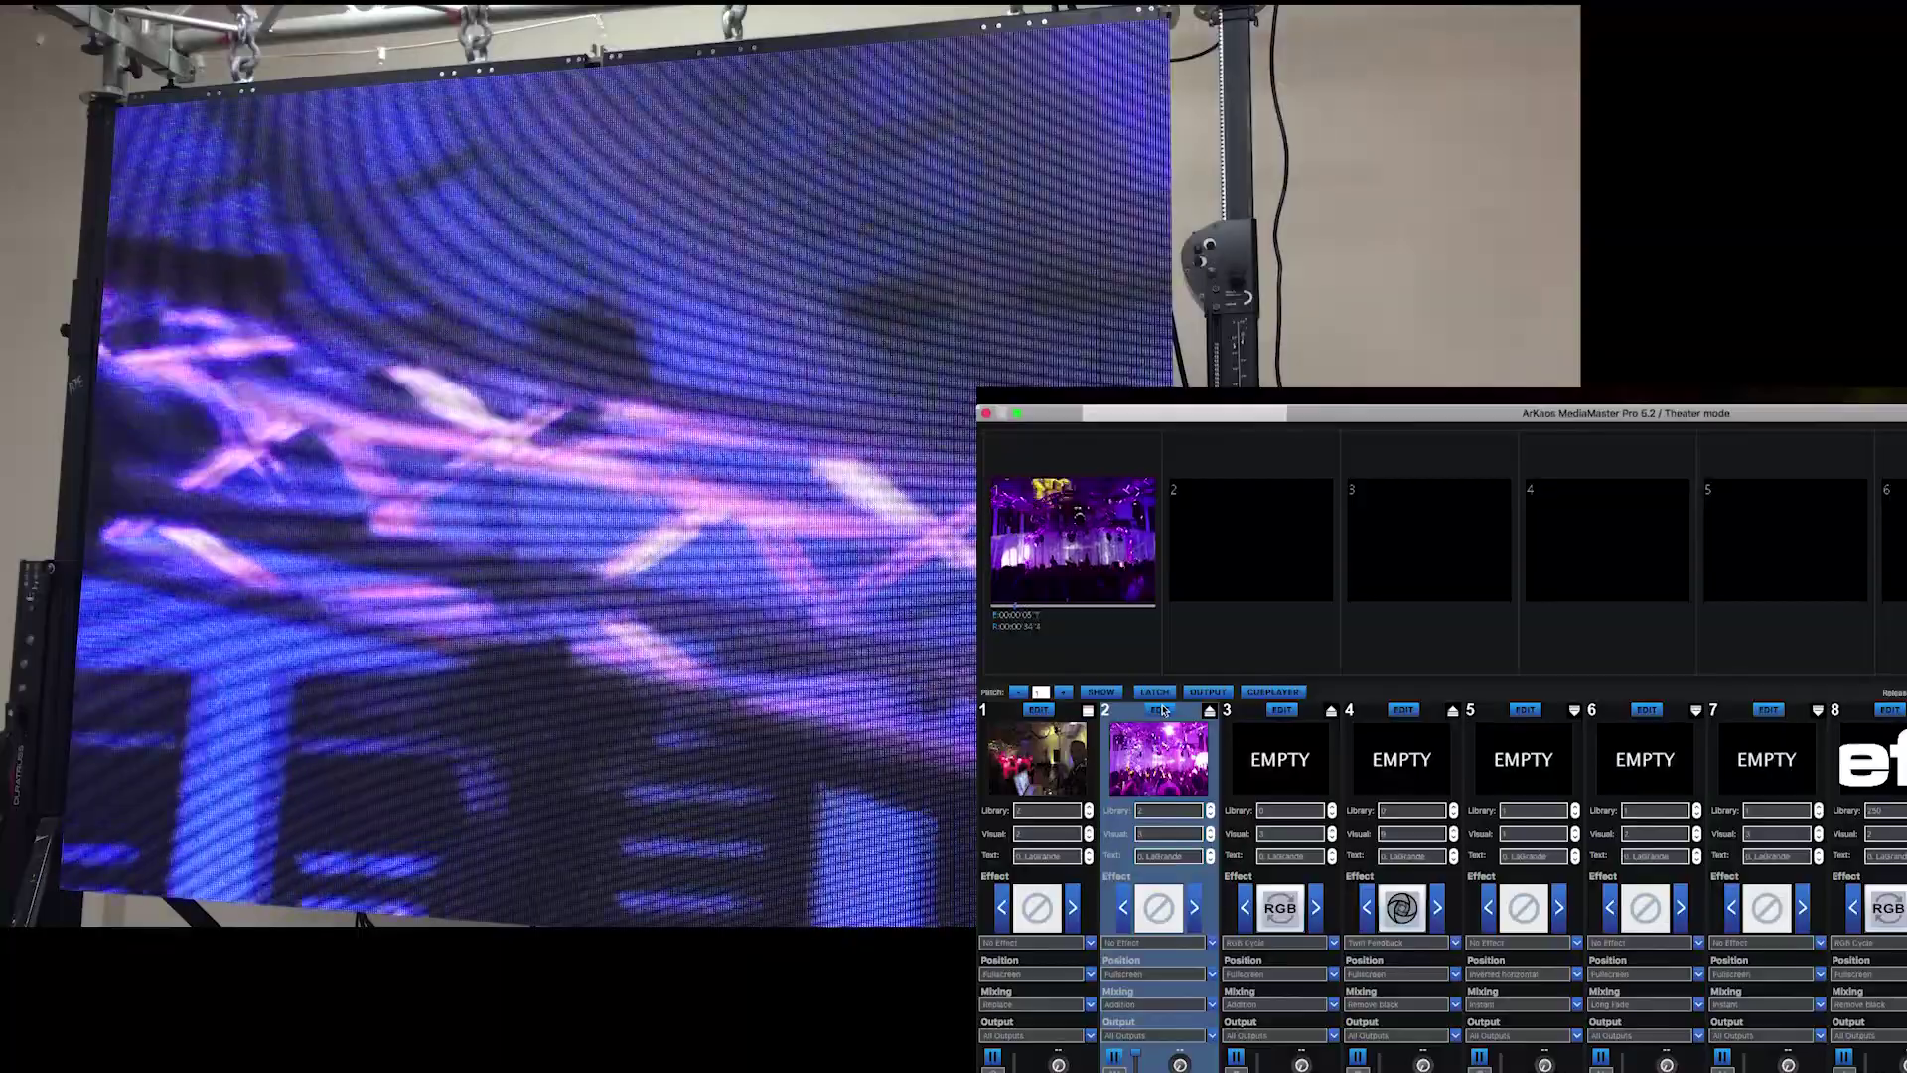
click(1161, 710)
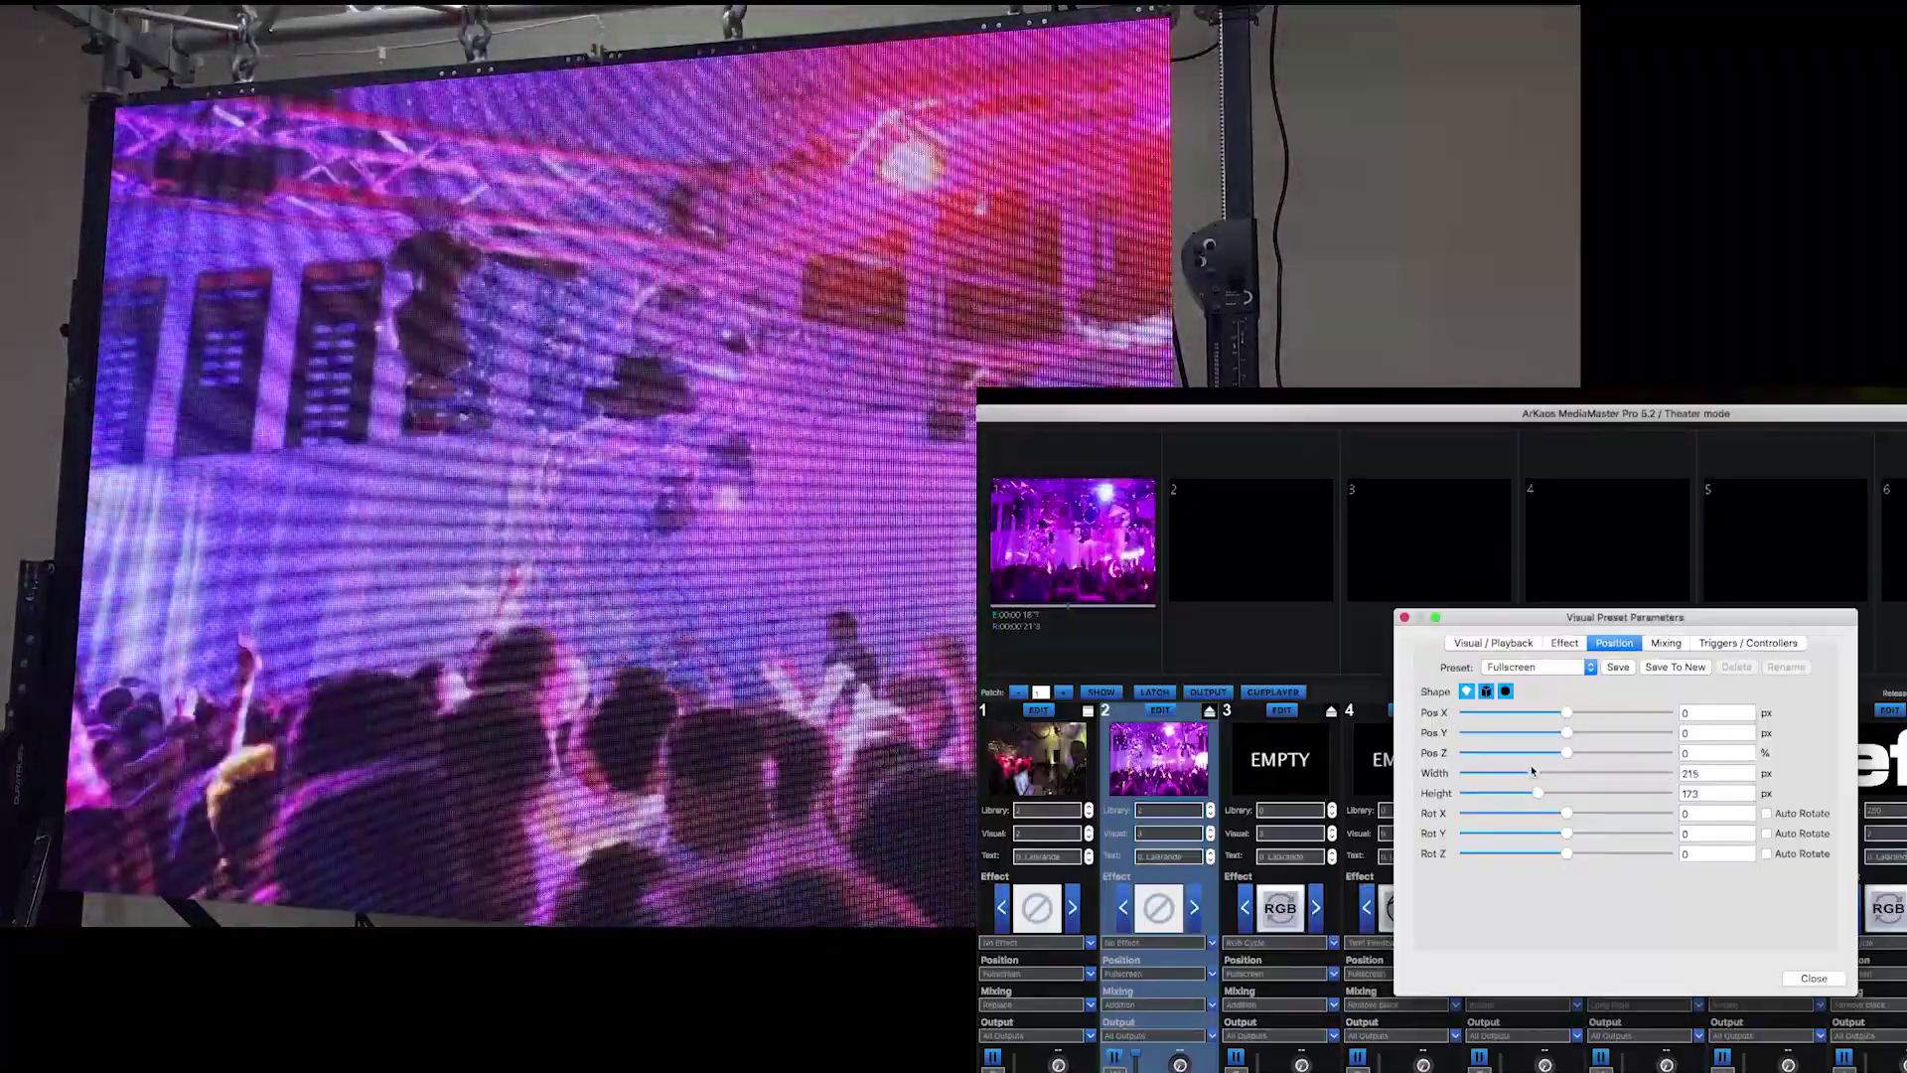
Step: Reduce layer 2's Width with the slider and save it as a new position preset
drag(1542, 771, 1520, 770)
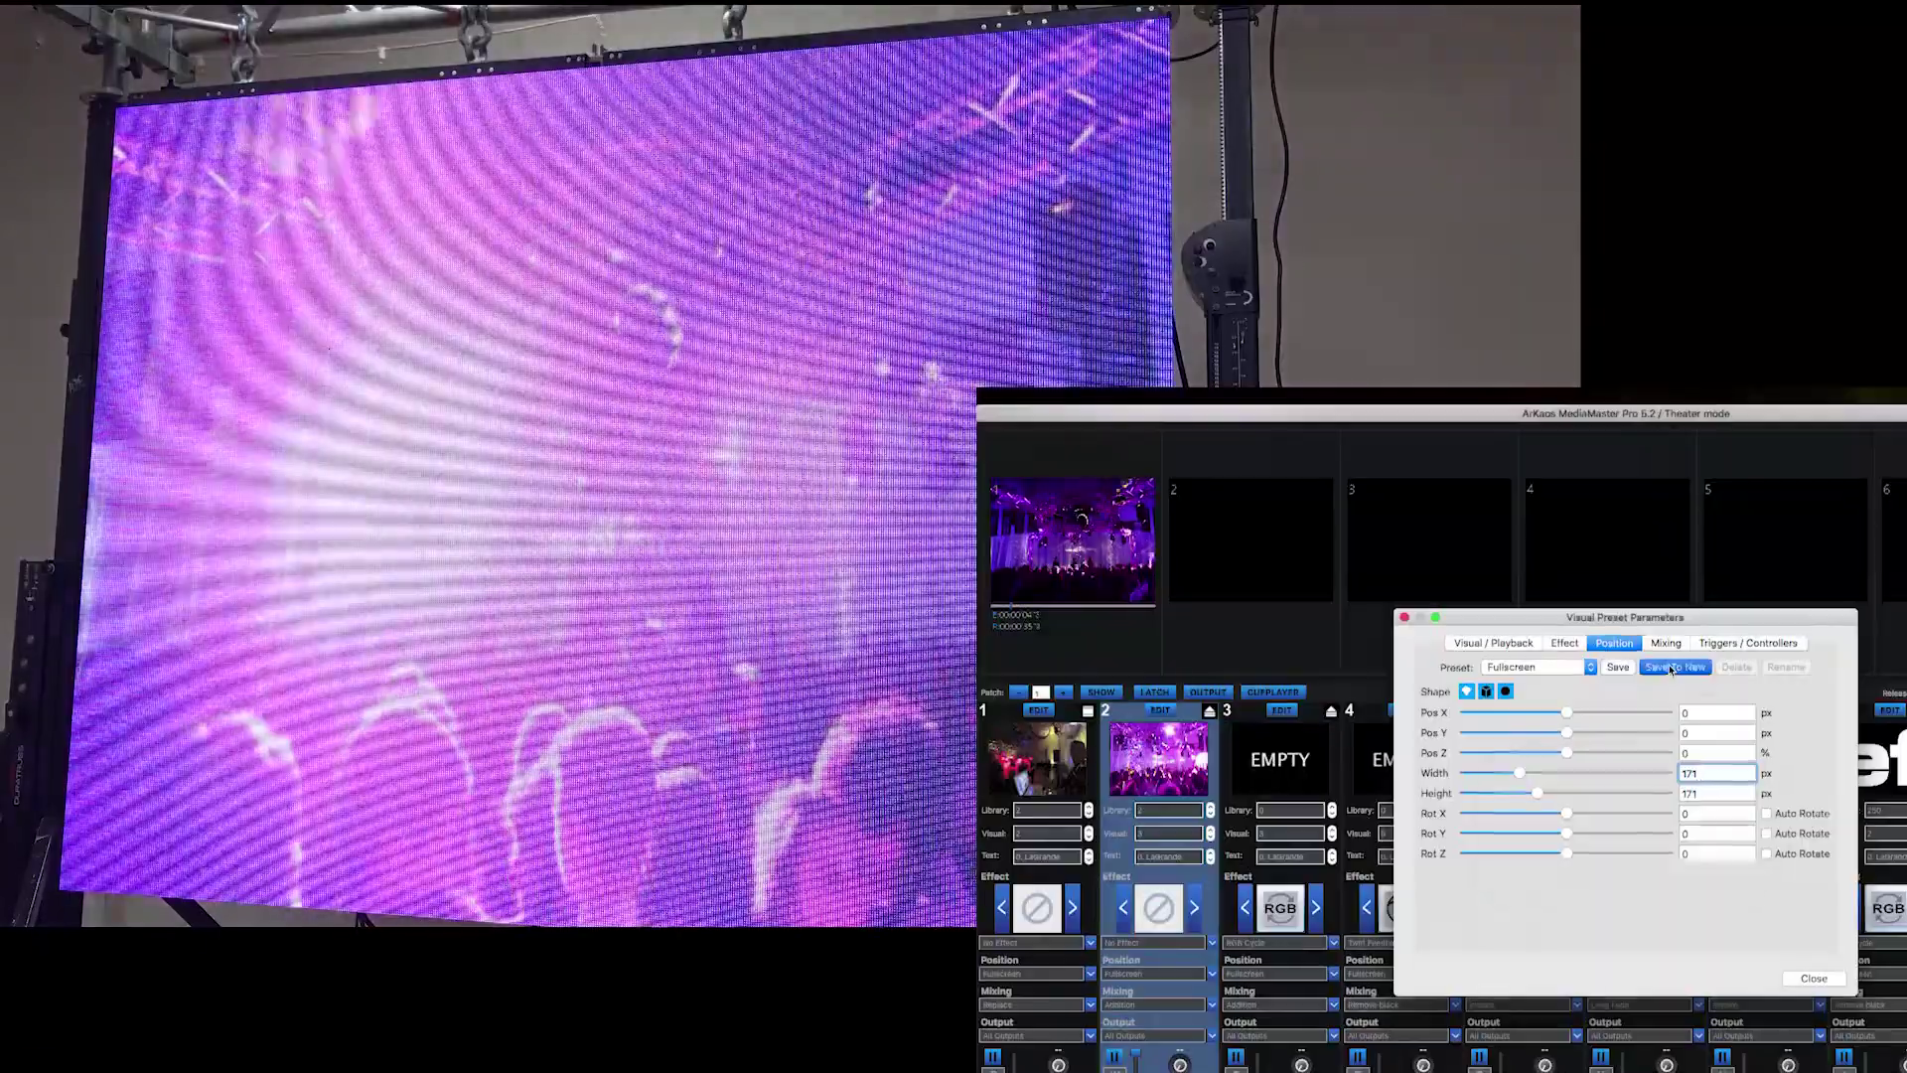
click(1674, 665)
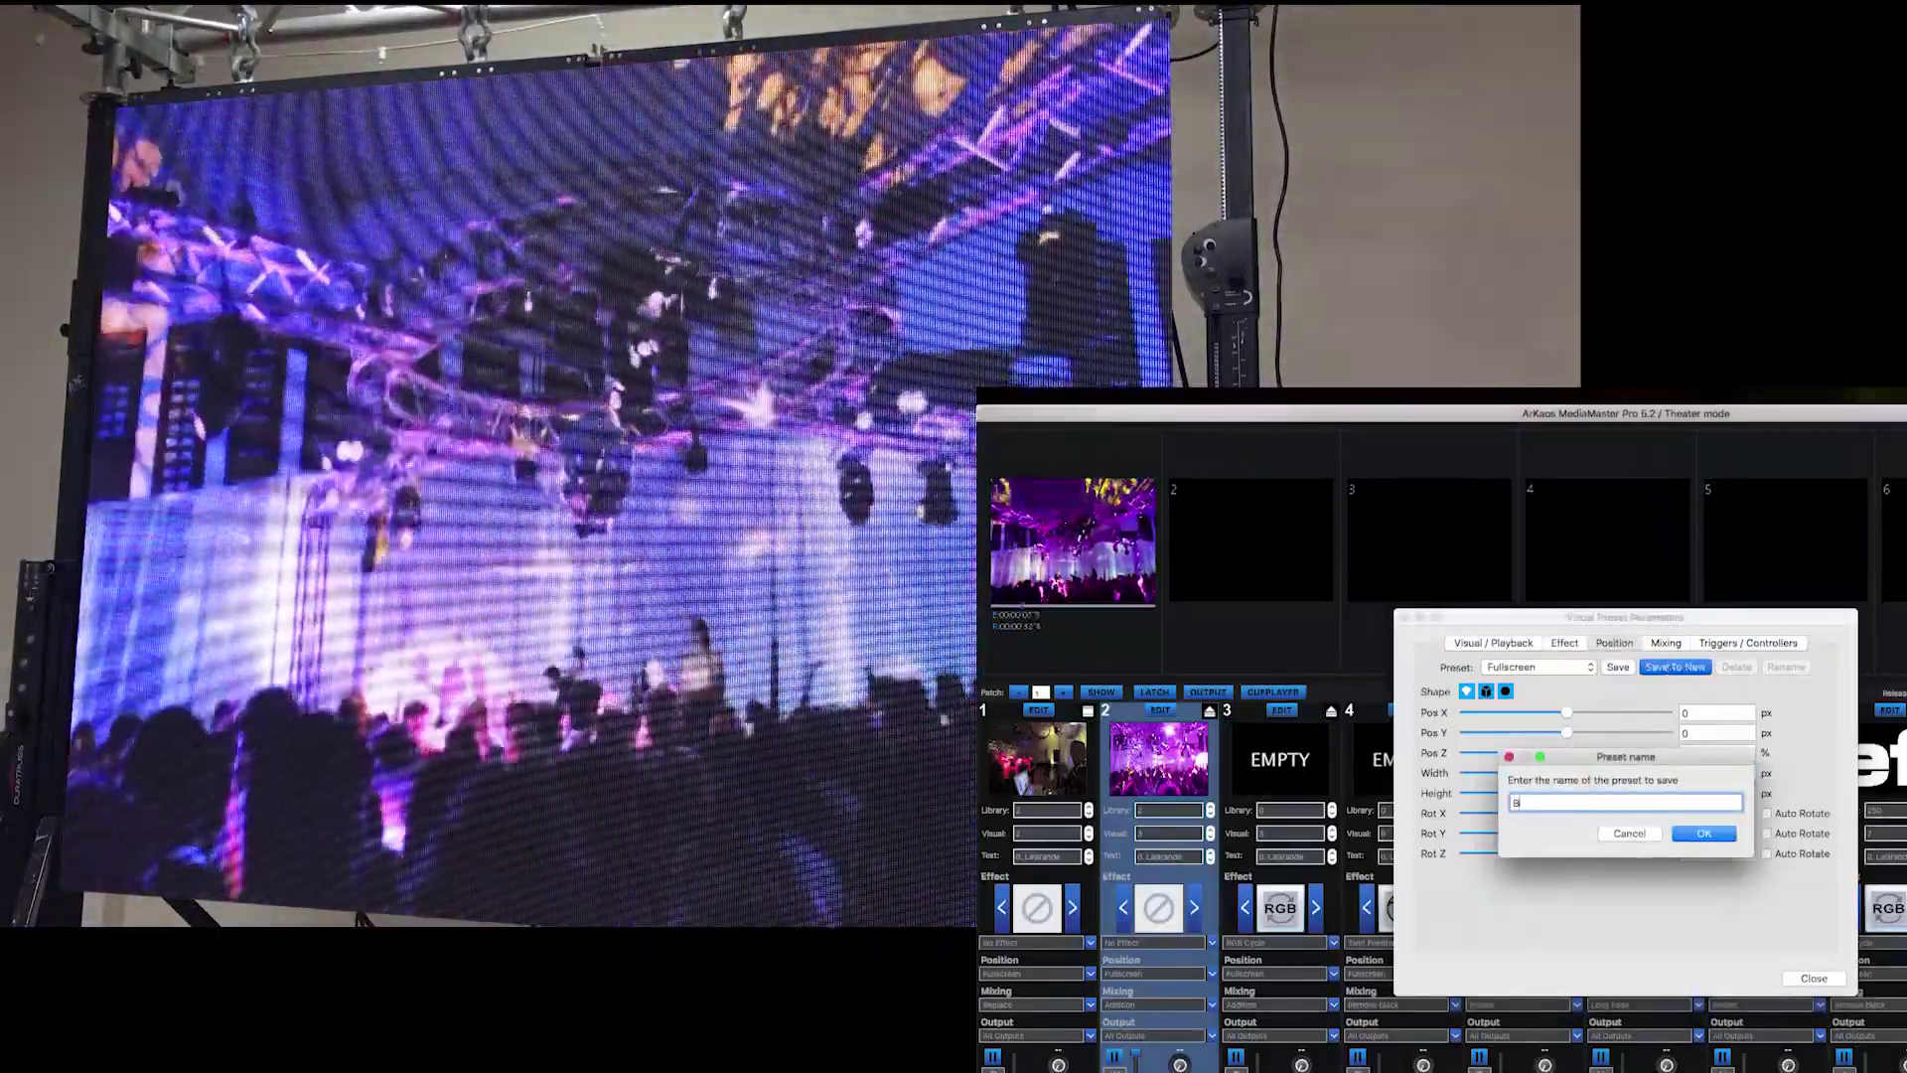
text(tWall)
key(Return)
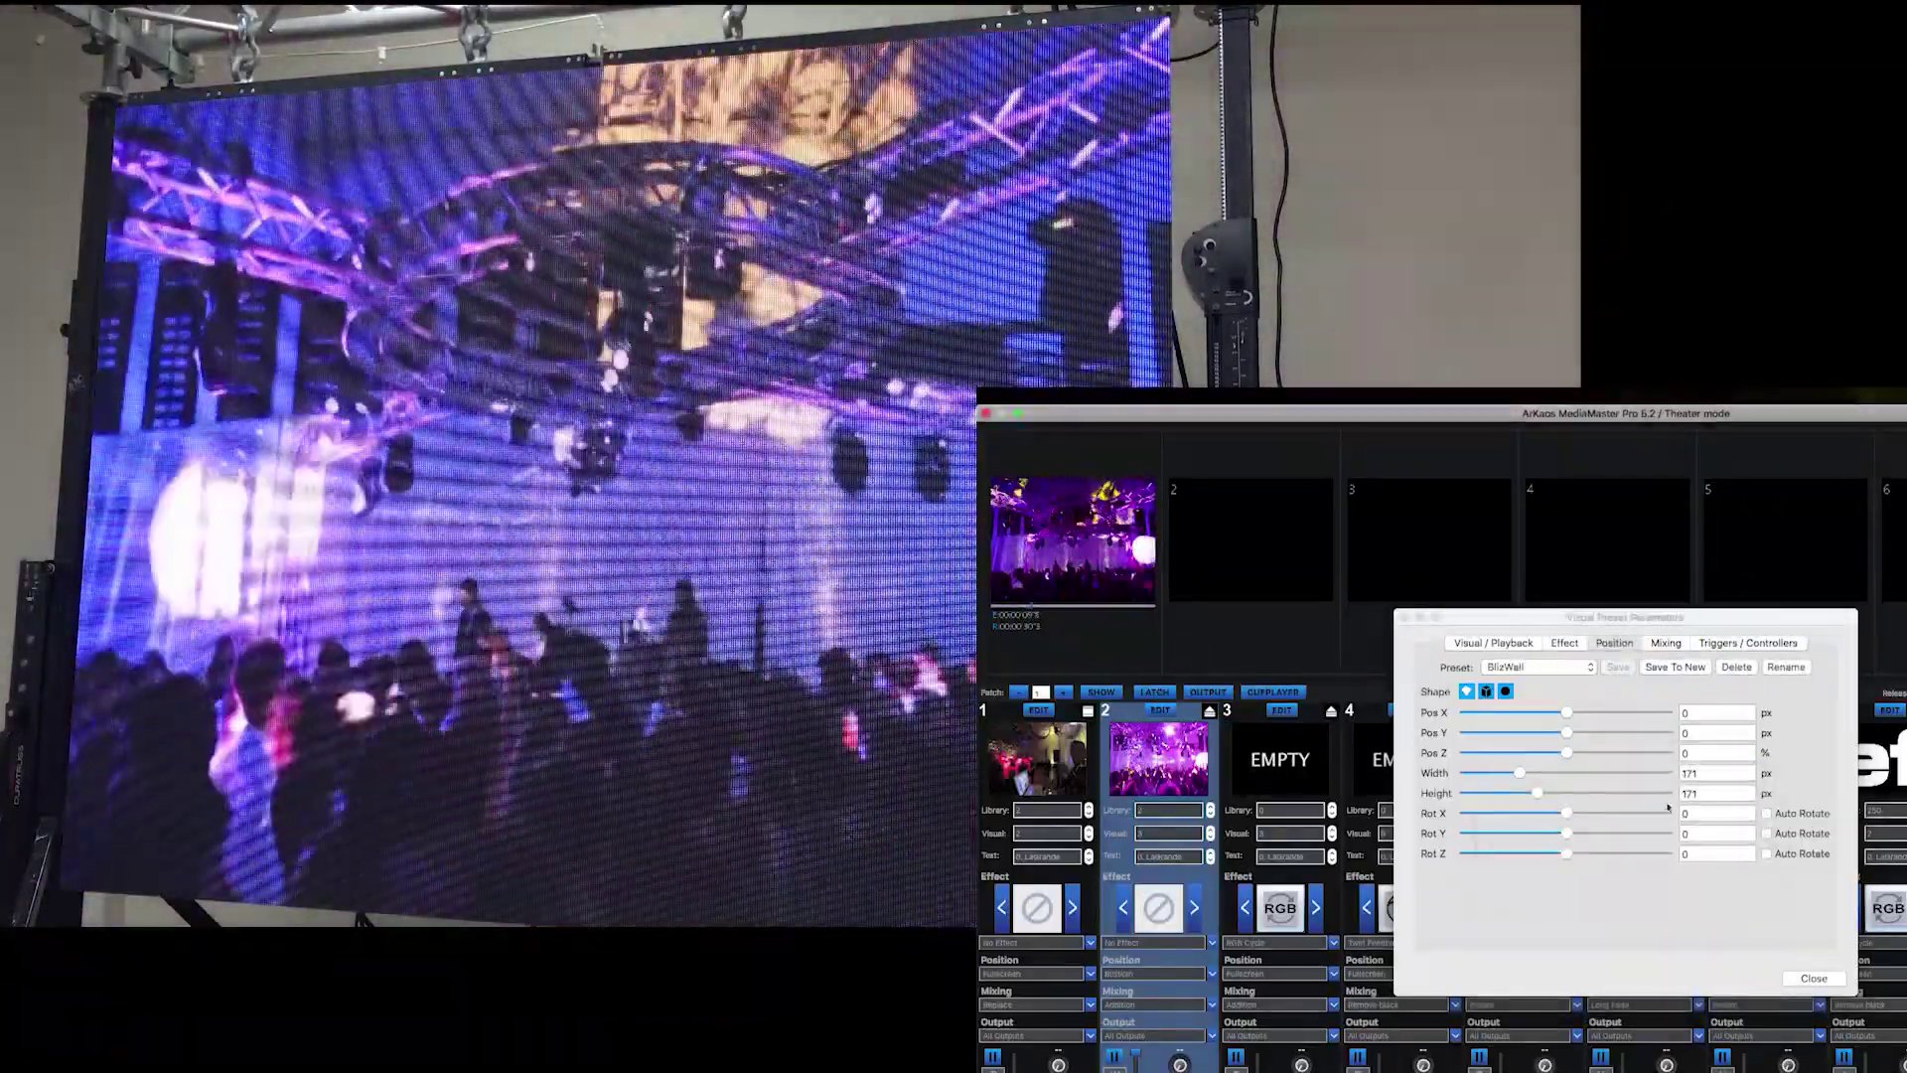
Step: Close Position settings, apply the new position preset to layer 2, and select layer 1
click(1808, 982)
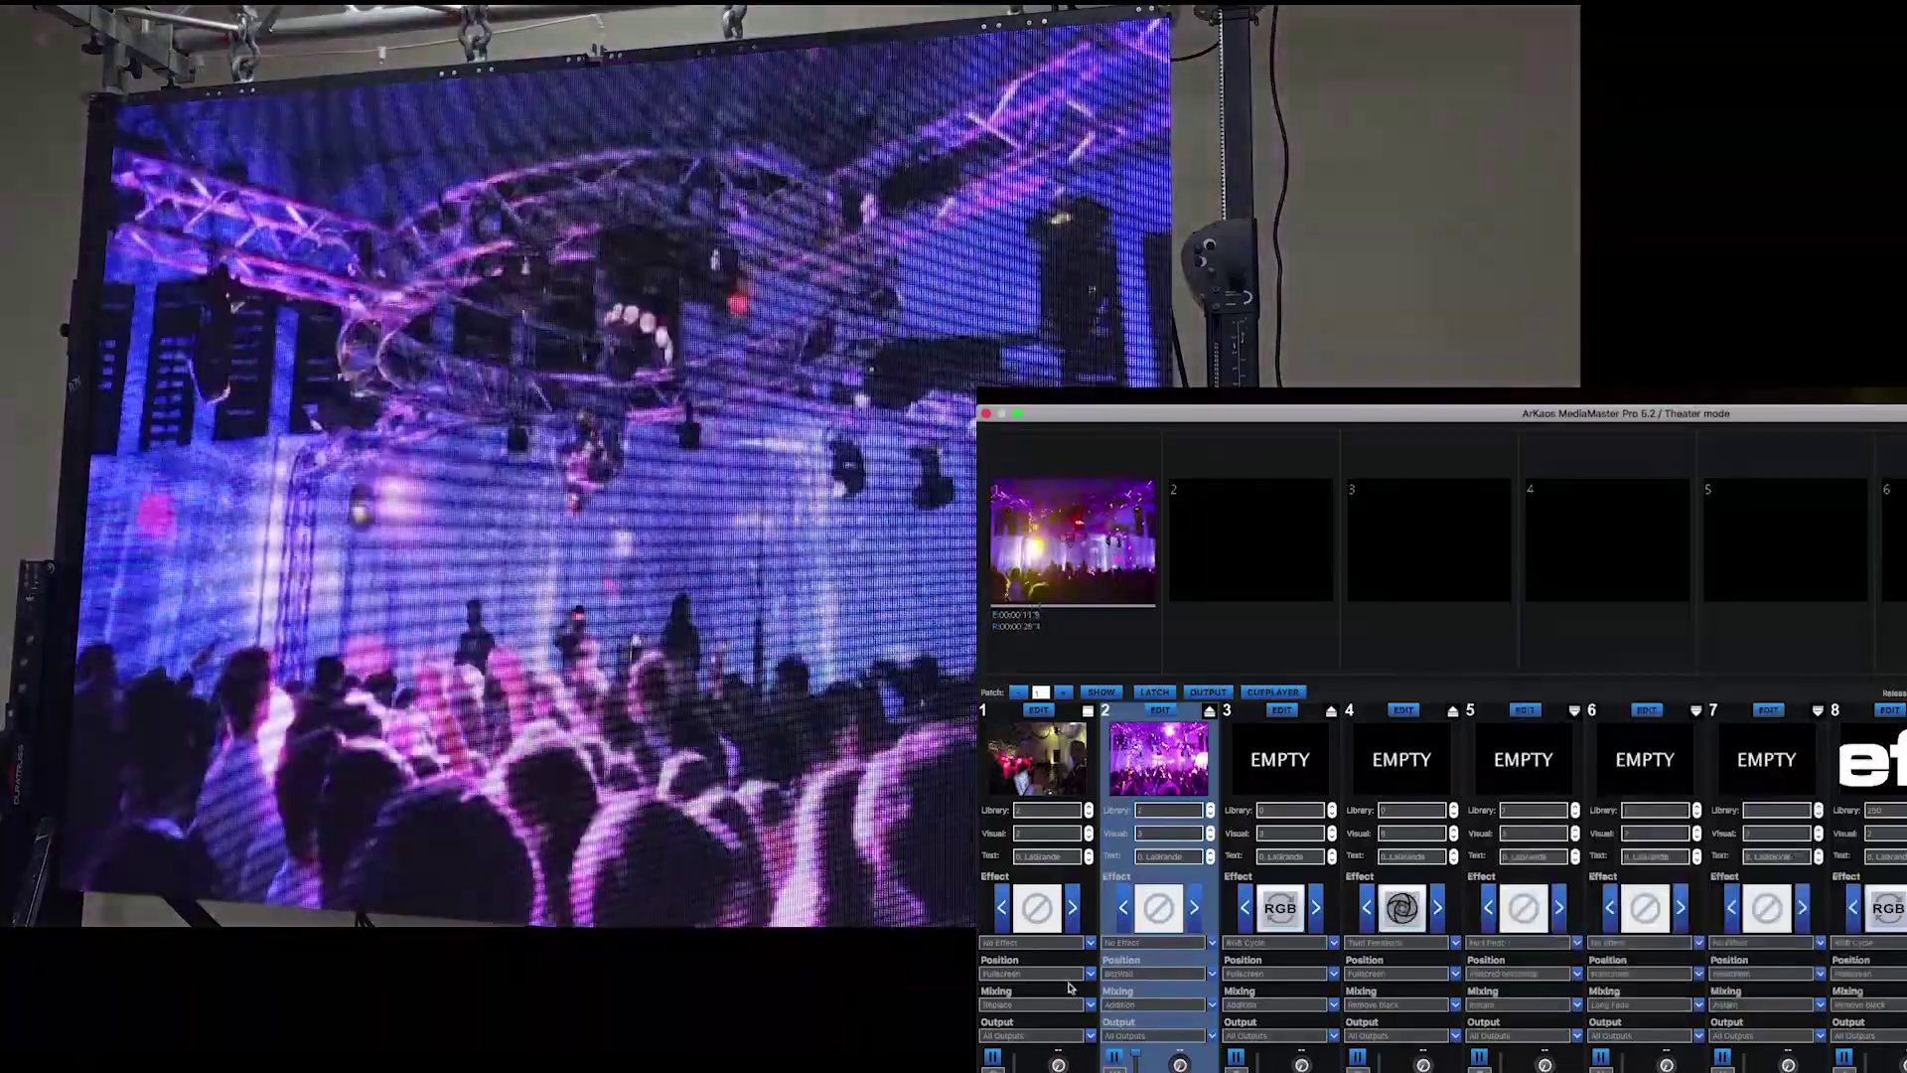
click(1066, 974)
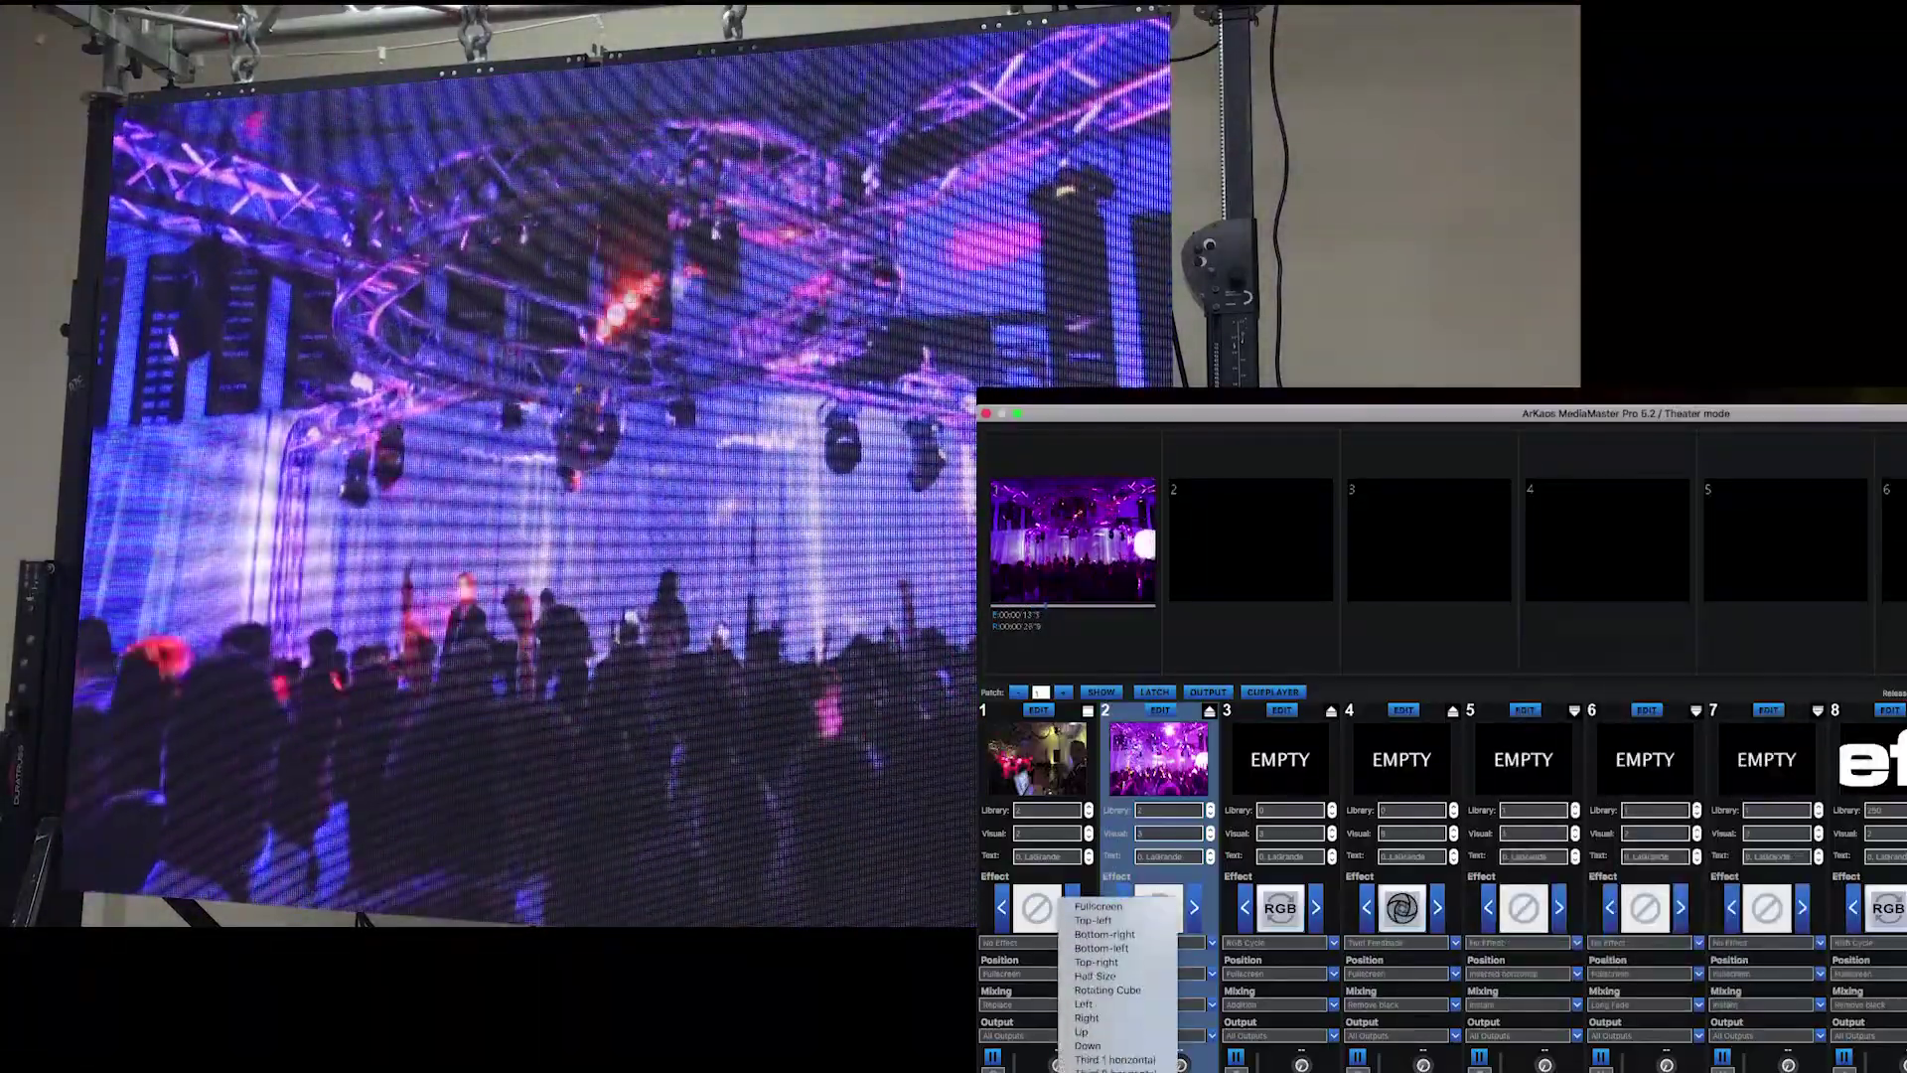
key(Return)
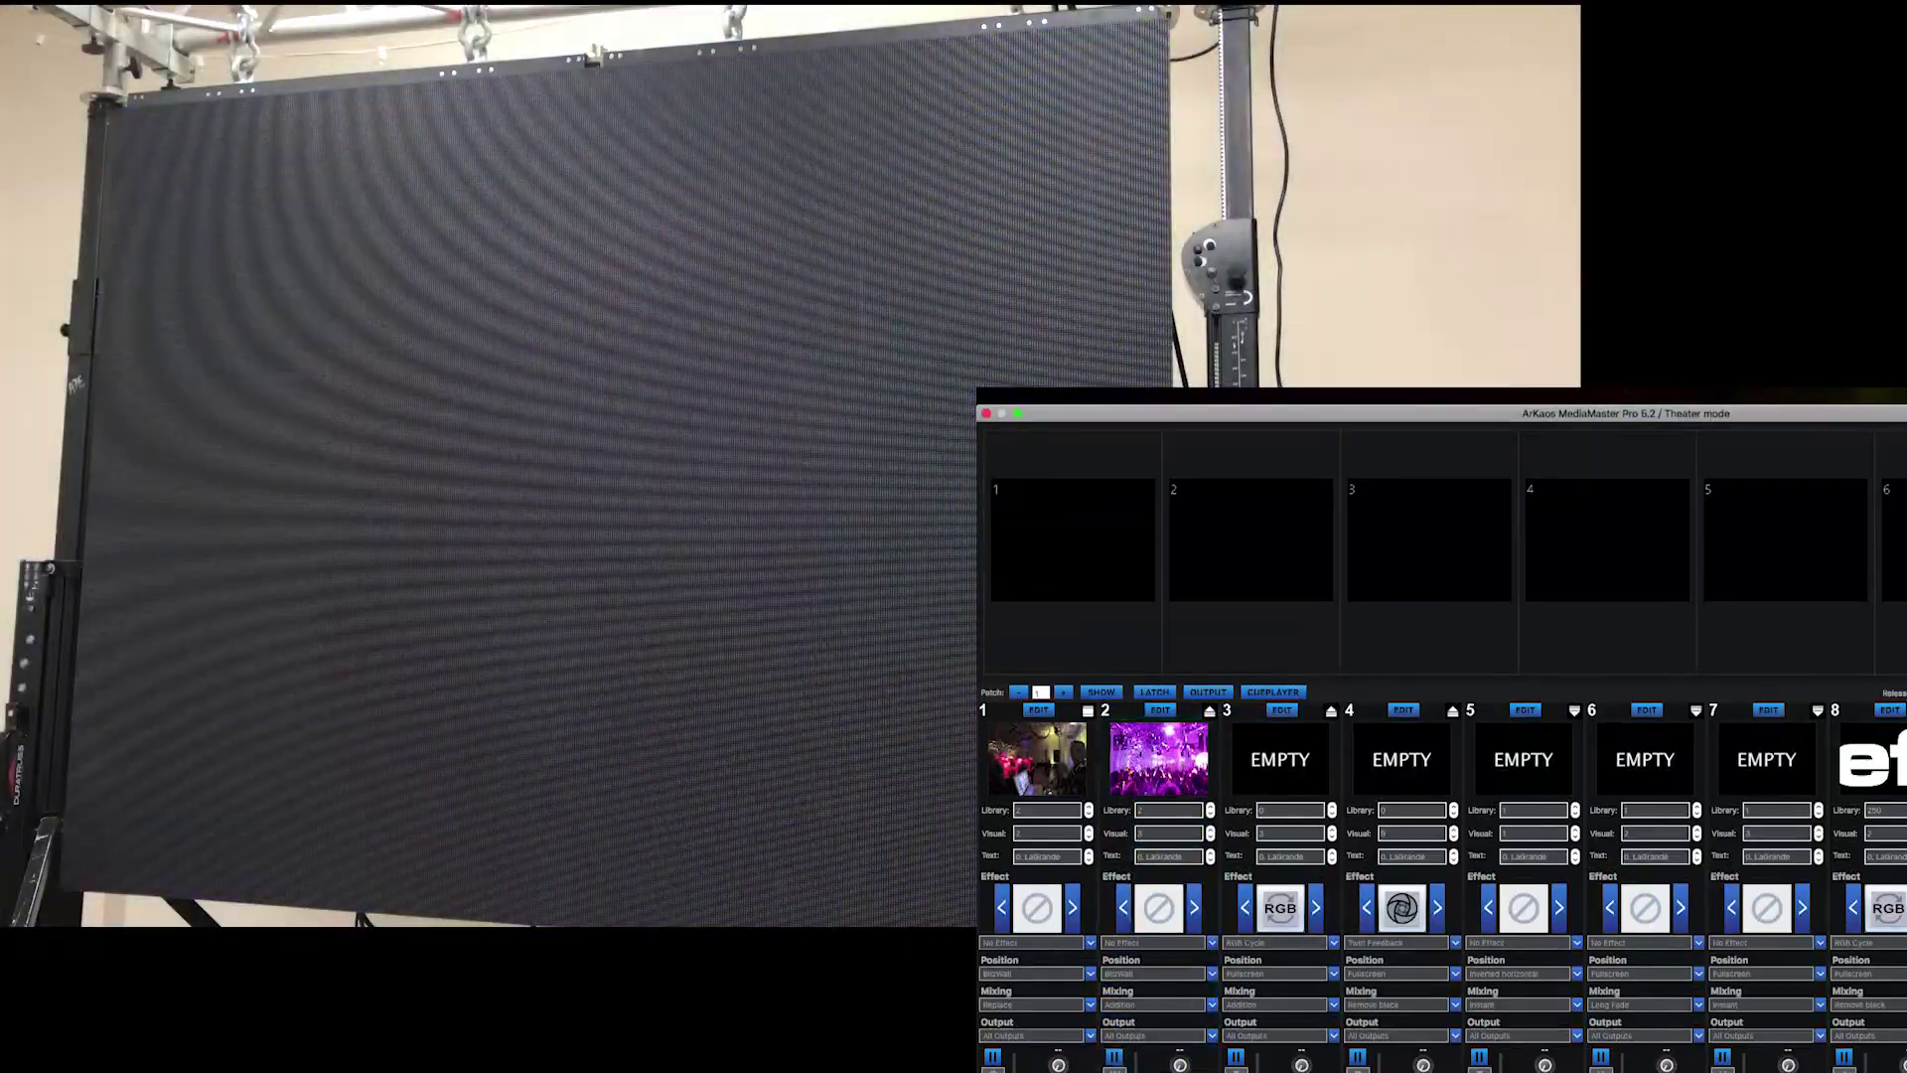
click(1019, 1015)
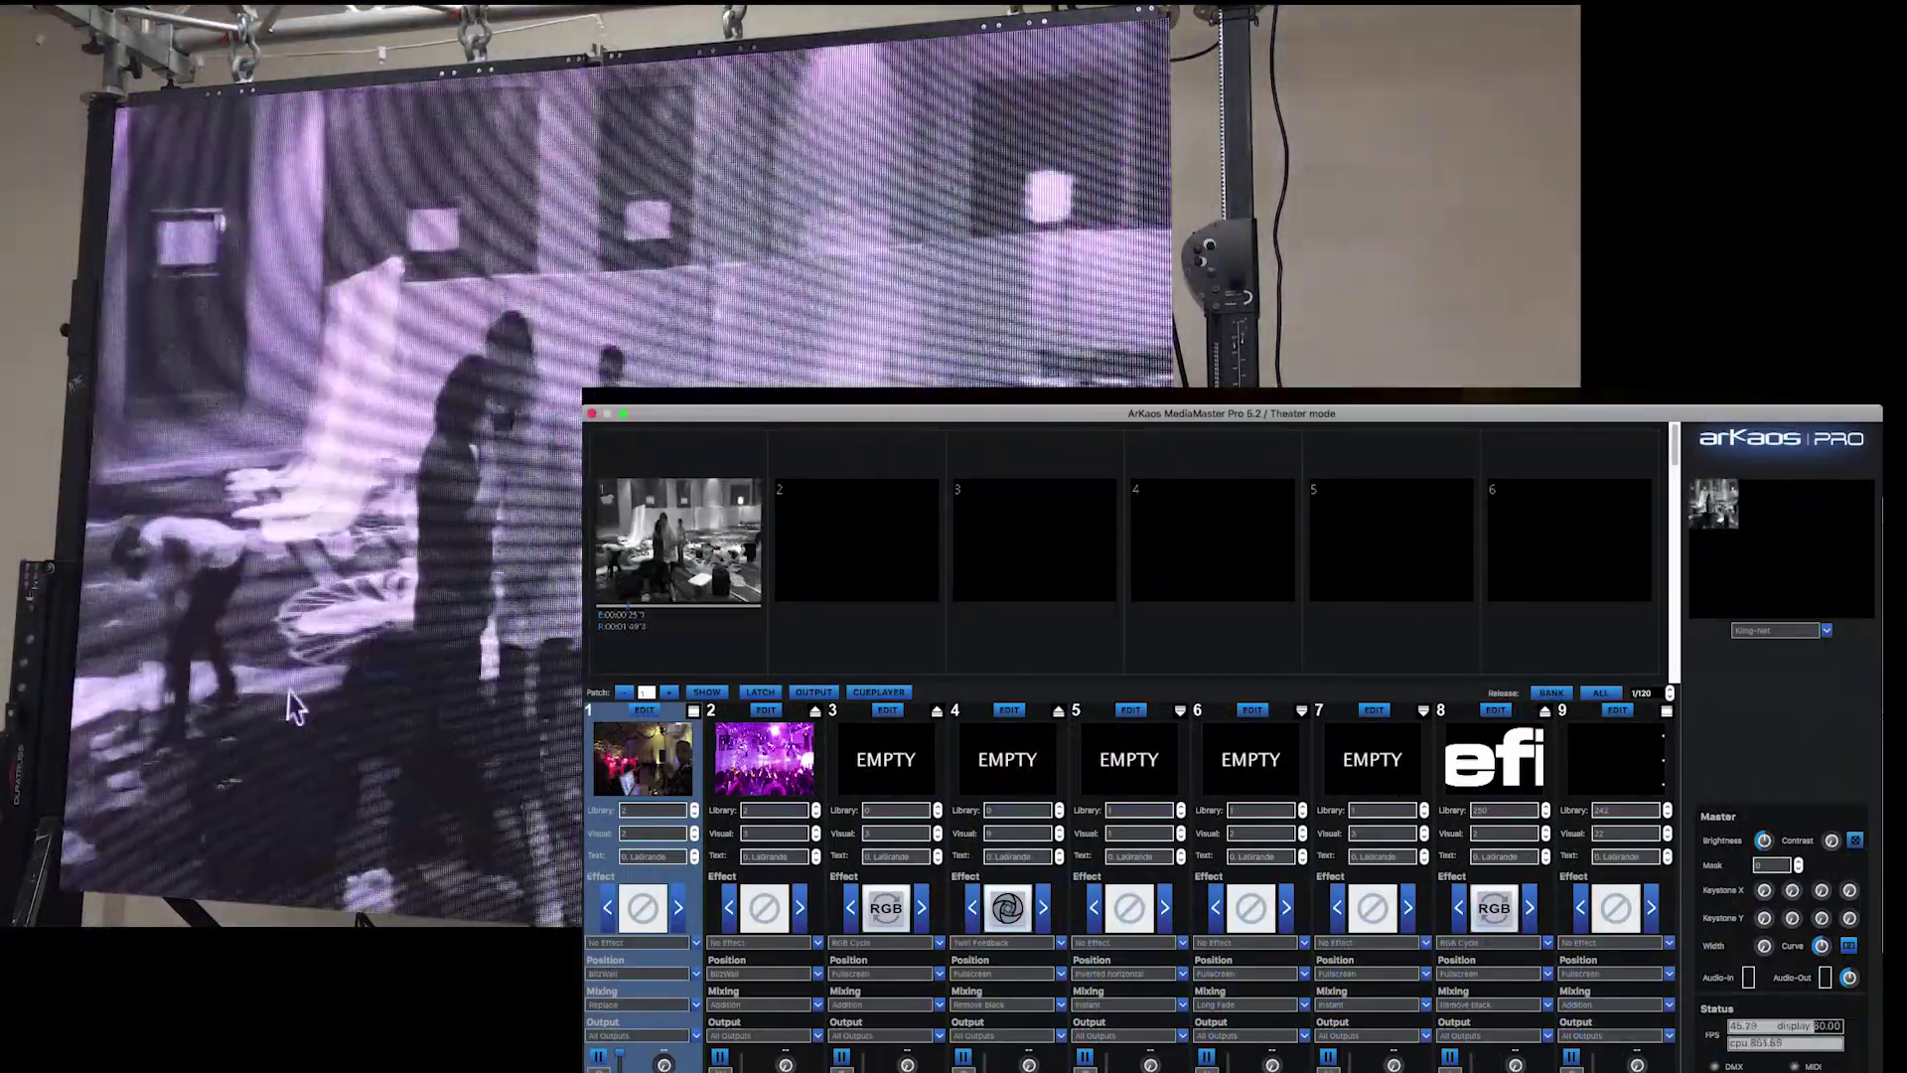
Step: Route the output to Kling-Net and select the clip in output slot 1
click(1820, 642)
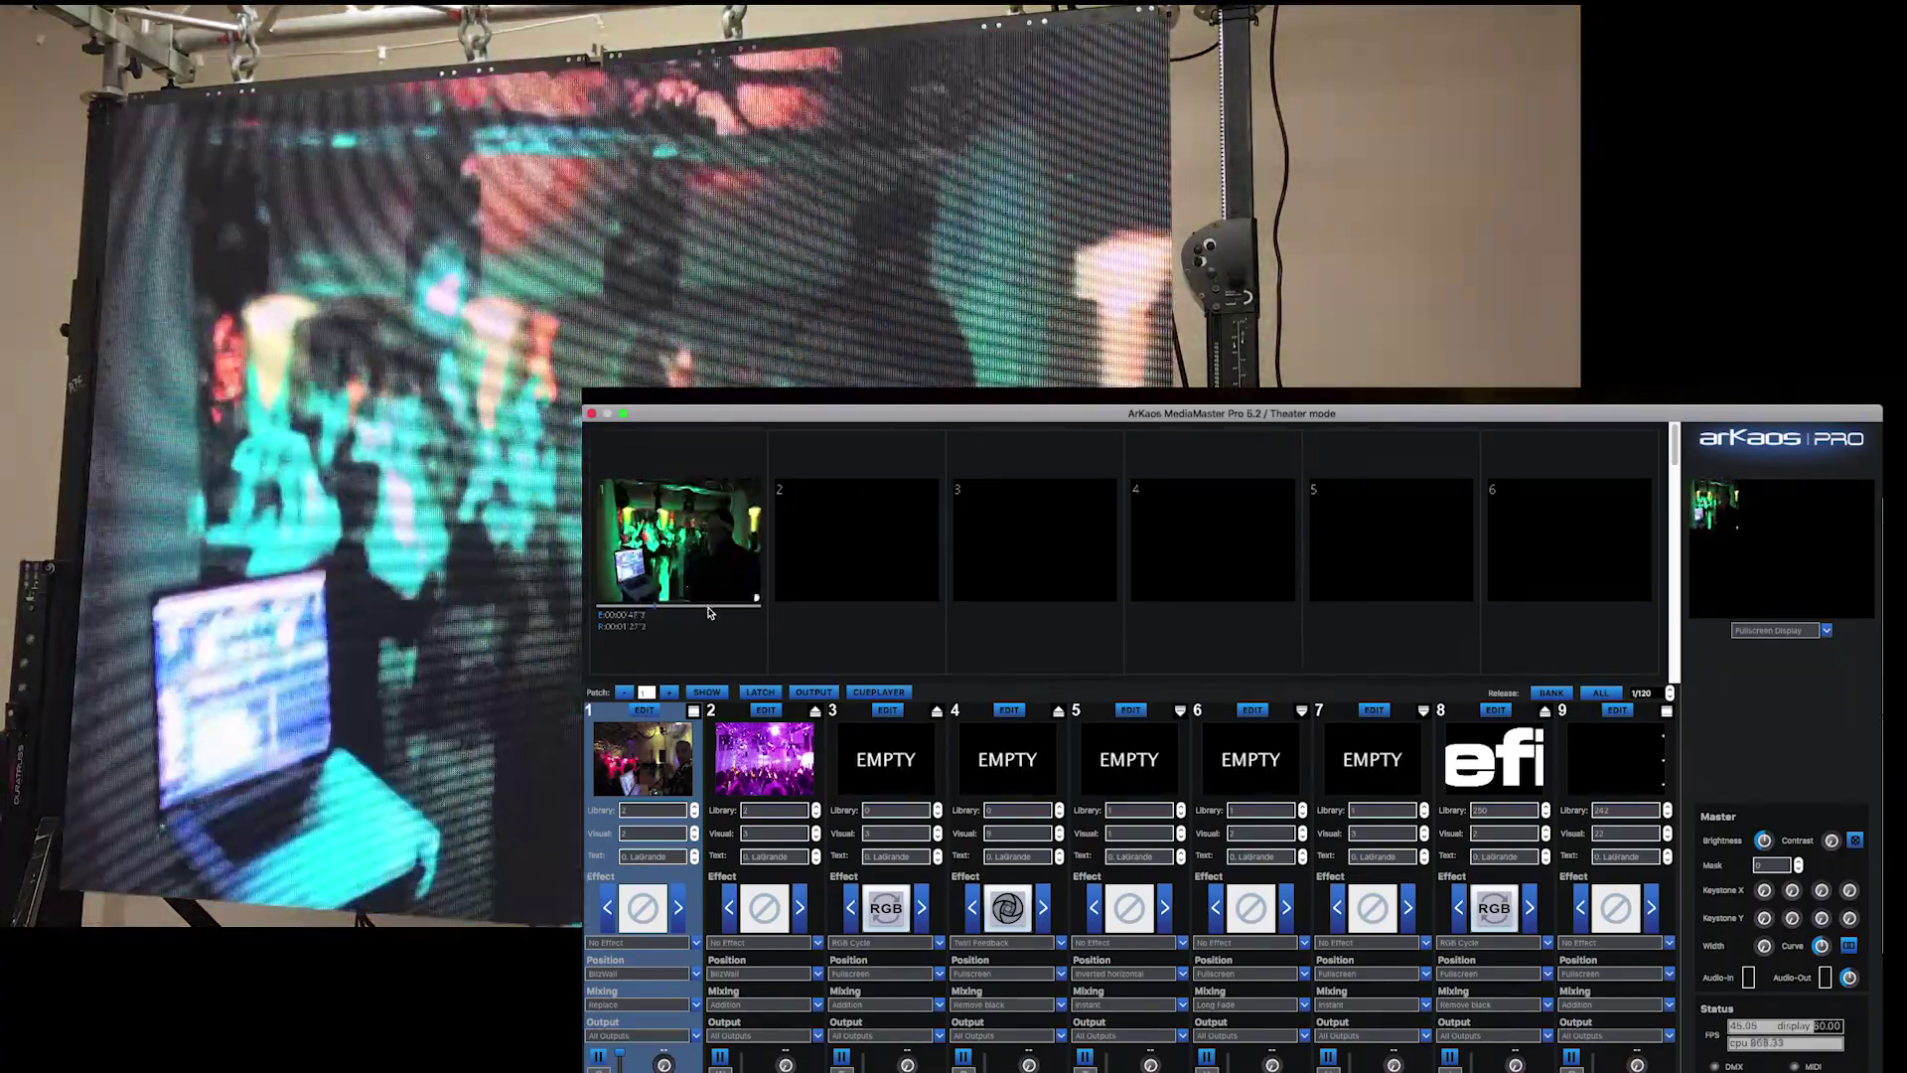
click(716, 610)
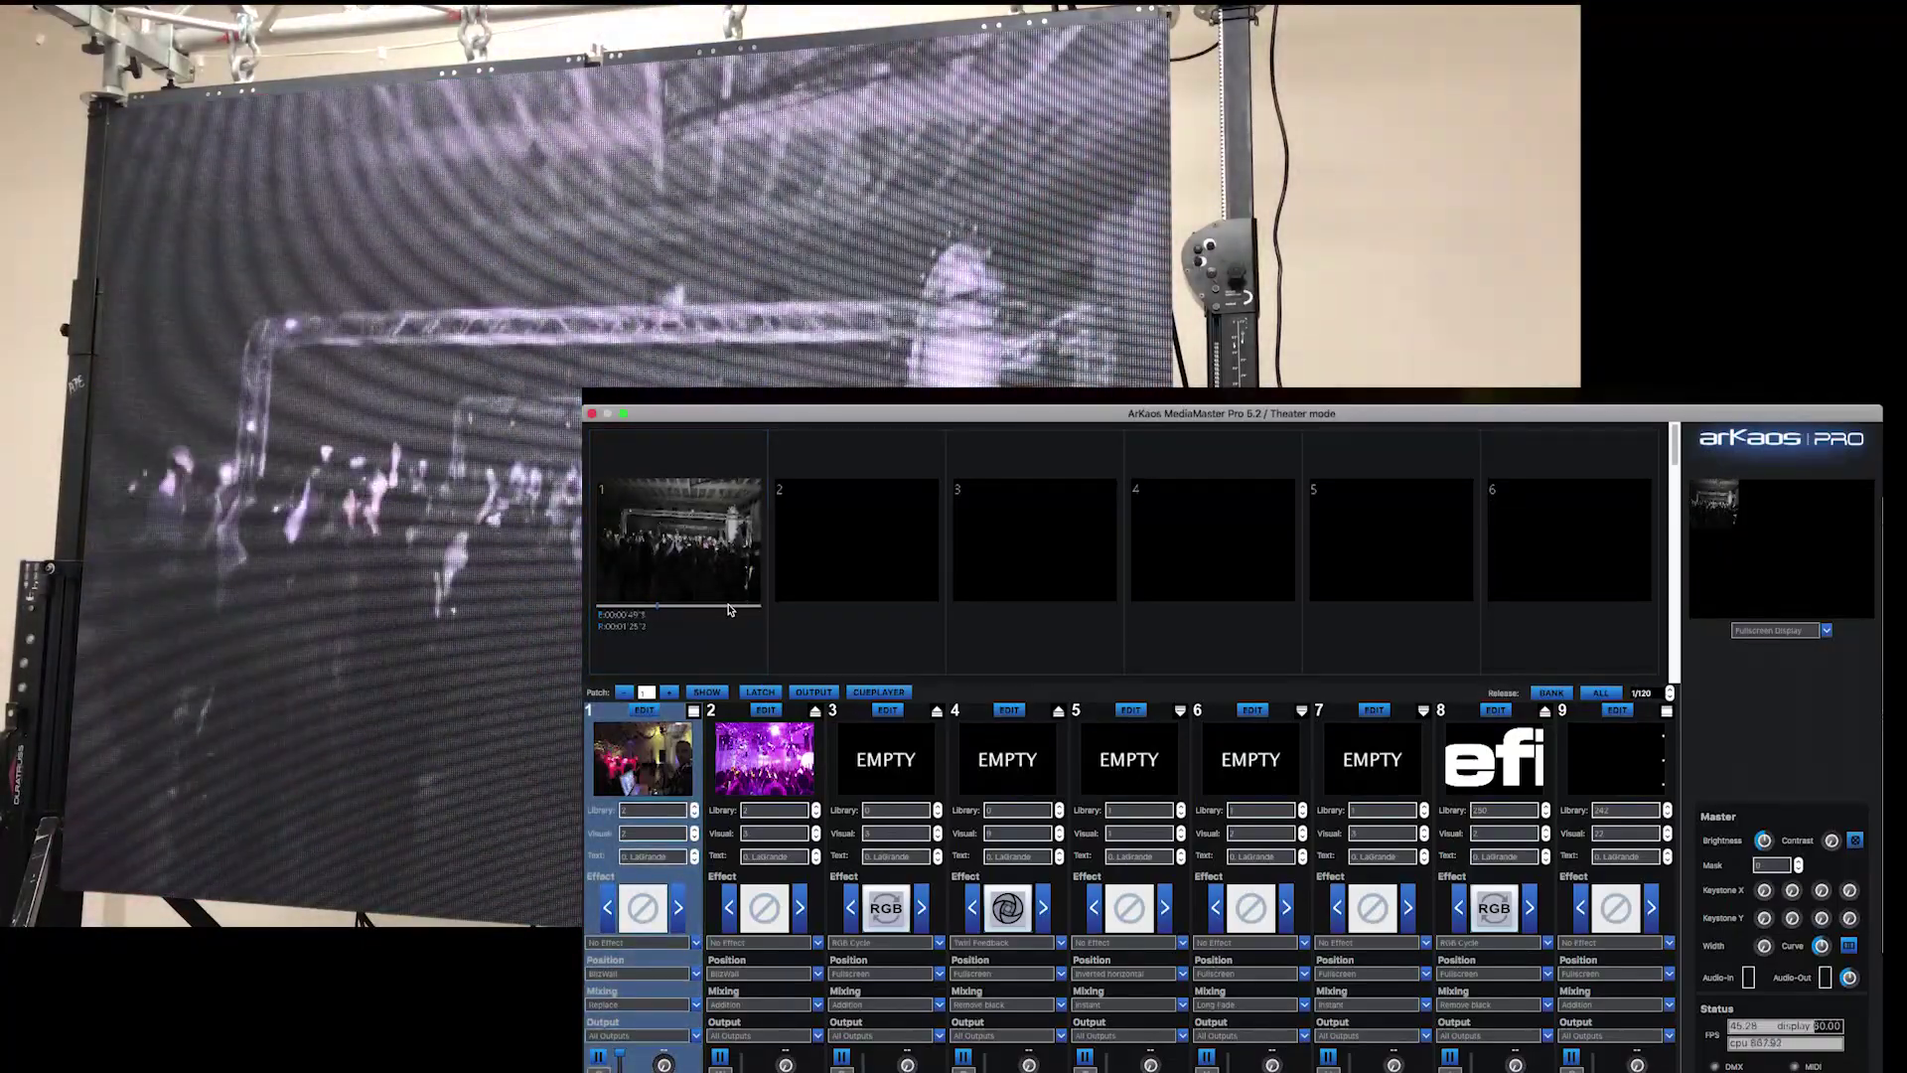